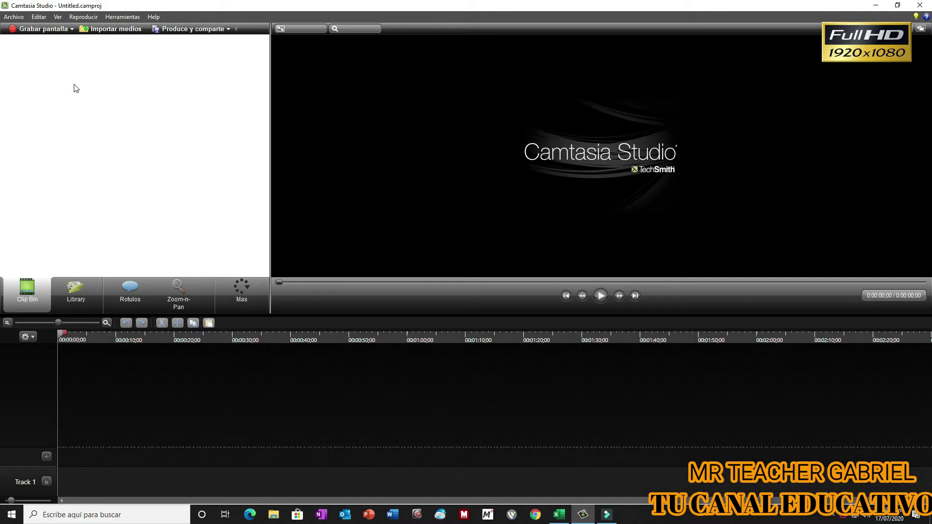
Import the ten landscape images from meadow-with-tiny-lake through fotos-paisajes-playas-balsa in the "1a Imagenes de paisajes fondo" folder.
right_click(98, 95)
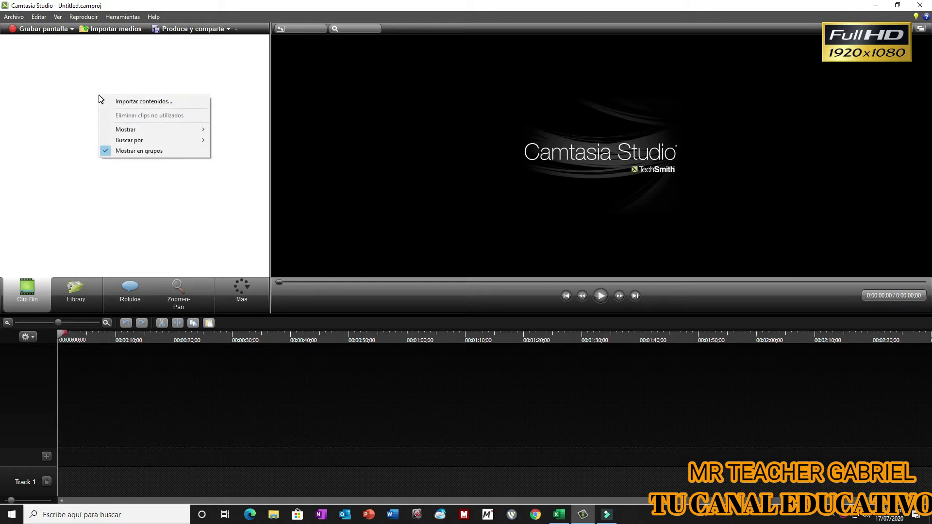
left_click(158, 103)
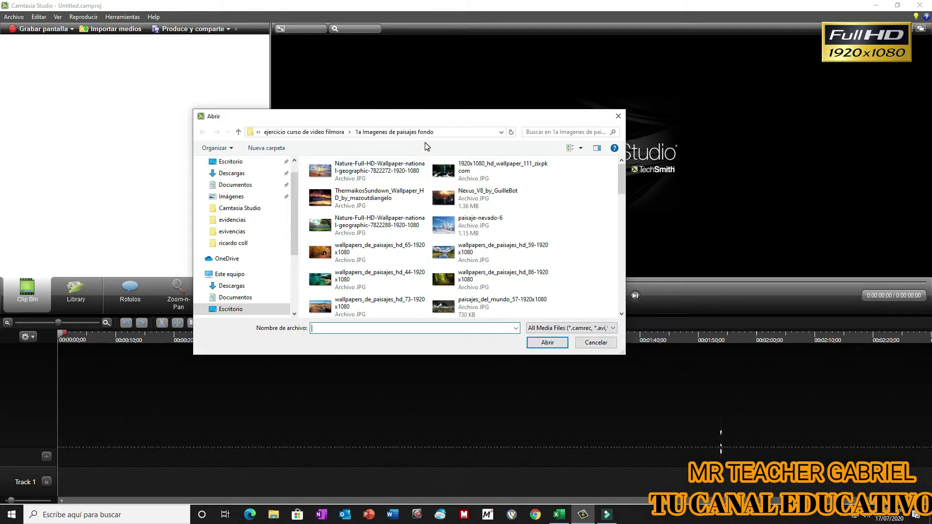
scroll(415, 219, "down", 3)
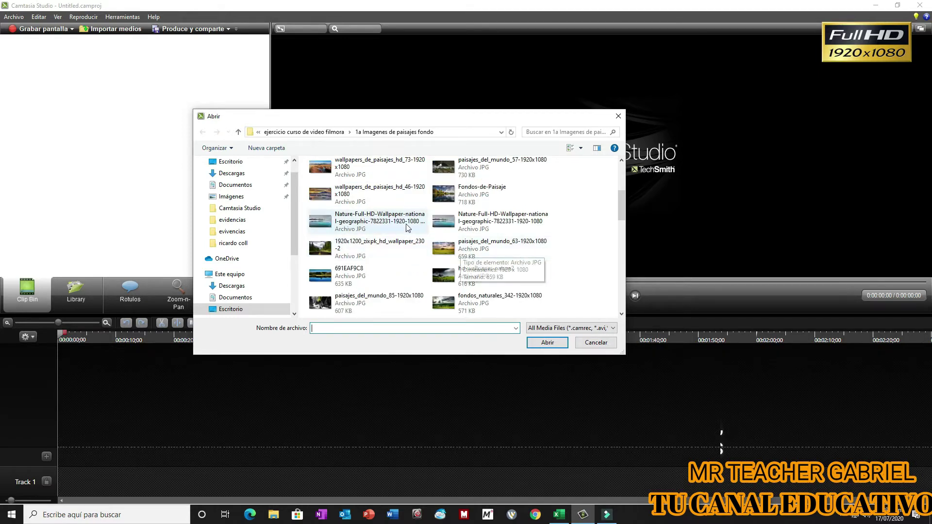
scroll(354, 209, "down", 3)
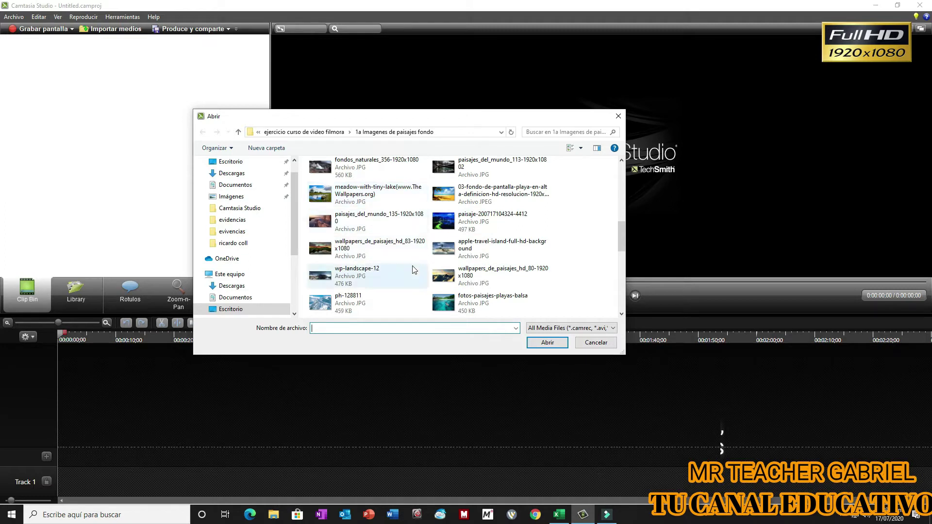
left_click_drag(582, 294, 304, 181)
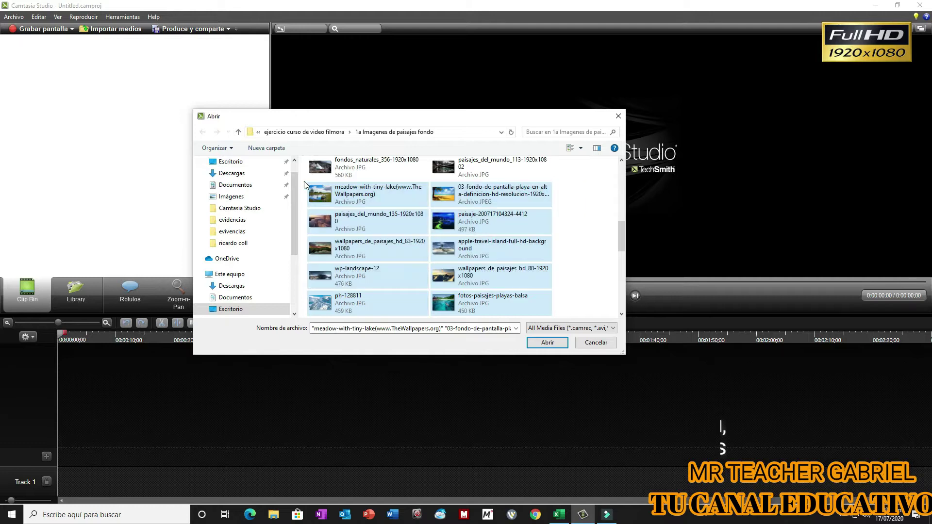
left_click(548, 342)
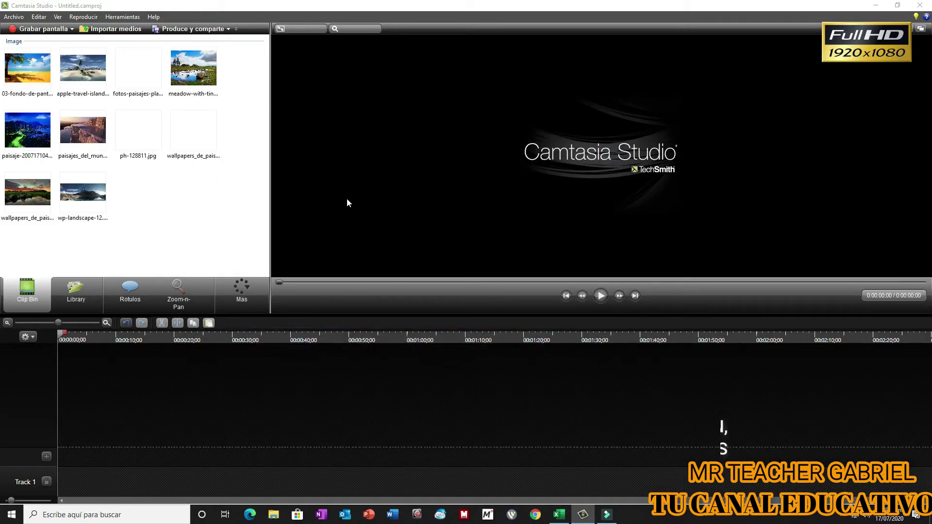
Add all the imported images together to Track 1 of the timeline.
left_click_drag(238, 246, 3, 39)
left_click_drag(117, 79, 155, 487)
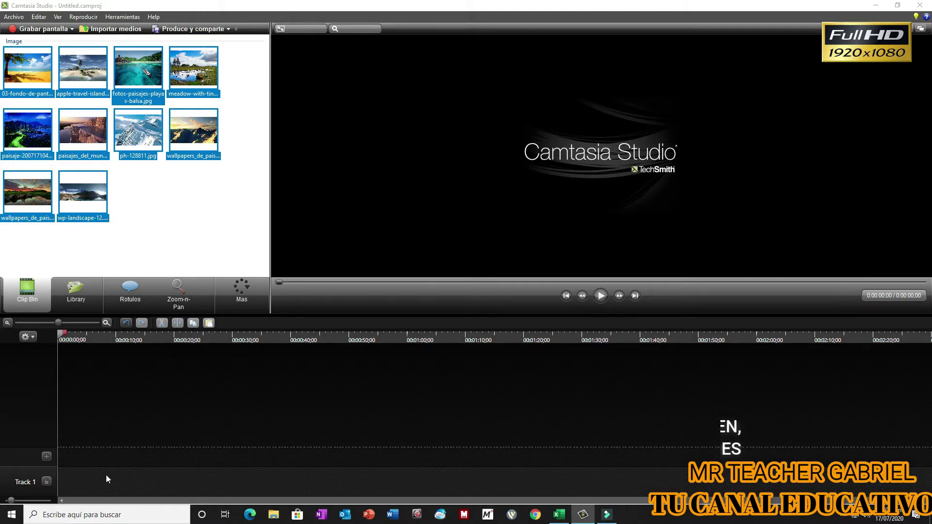
left_click_drag(106, 475, 107, 476)
Set the editing dimensions to 1280 x 720 (YouTube & Screencast 16:9) with a light green background color.
left_click_drag(479, 202, 359, 205)
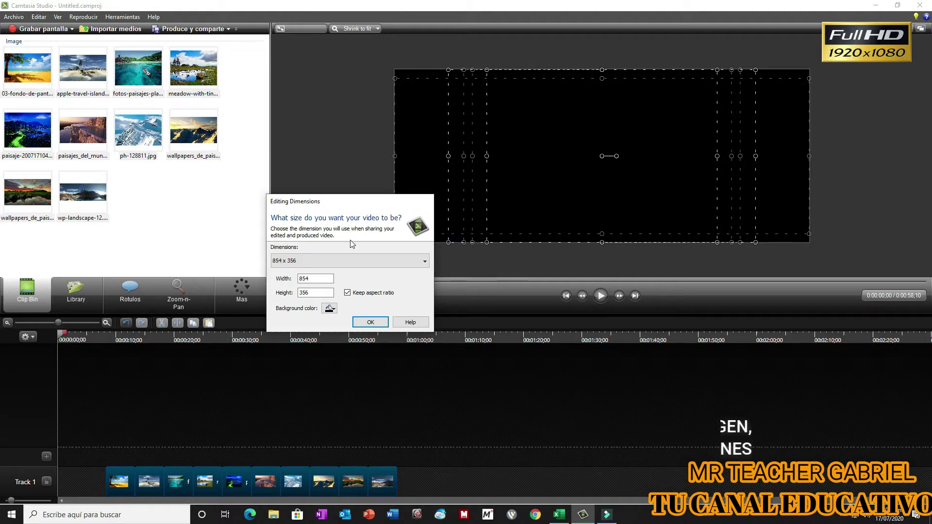
left_click(357, 256)
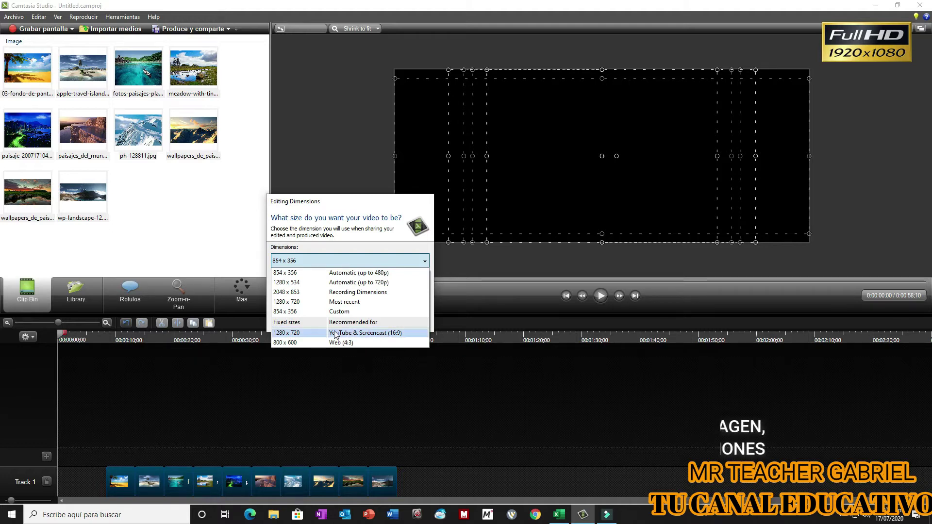
left_click(403, 334)
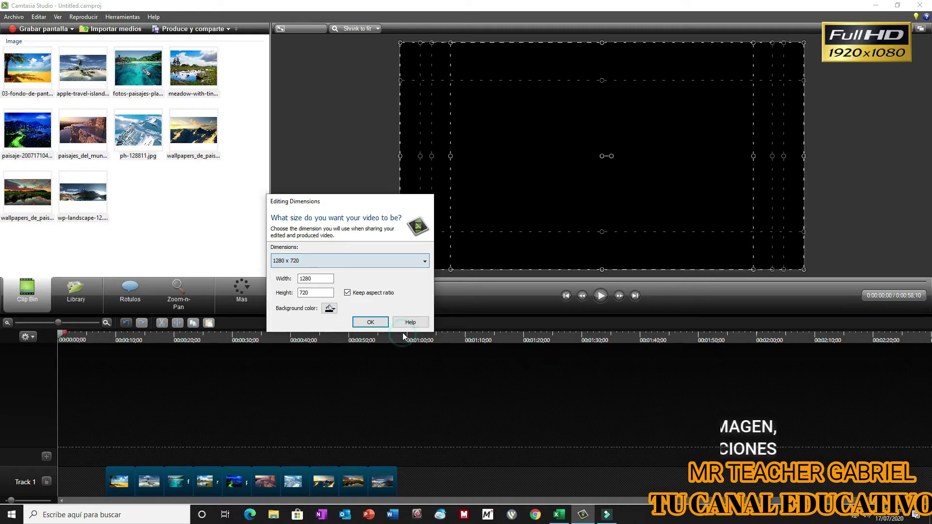
left_click(334, 308)
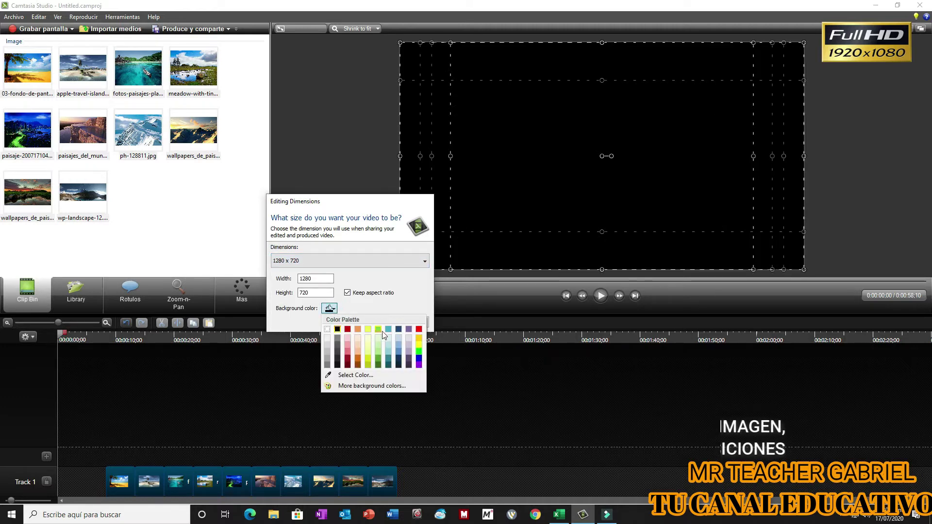
left_click(389, 330)
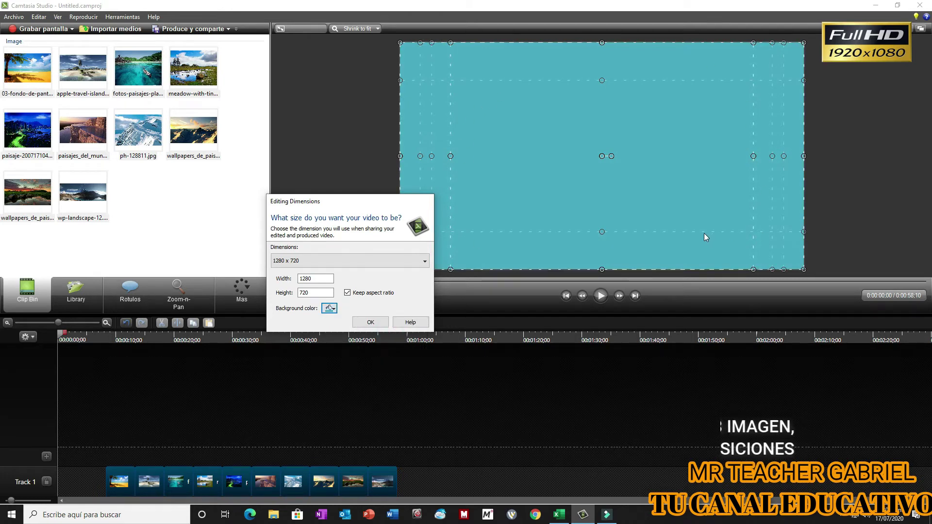
left_click(333, 309)
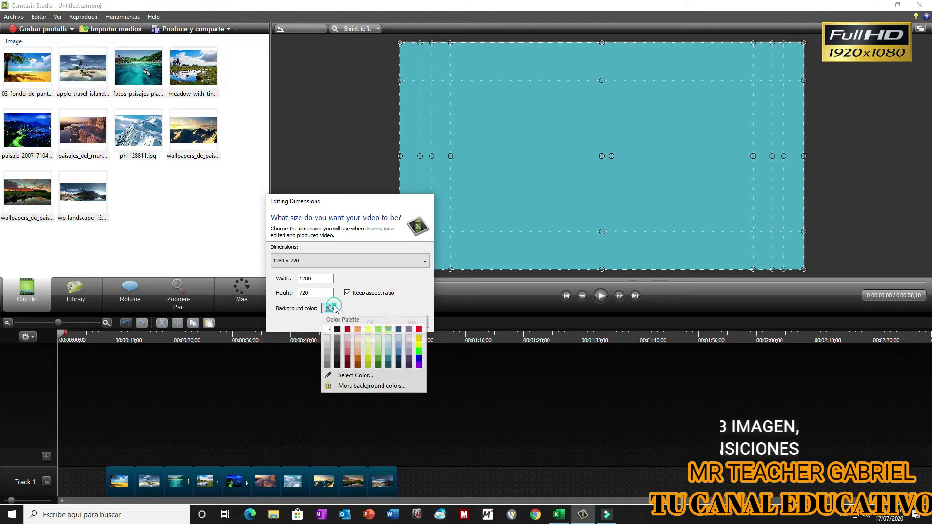
left_click(378, 329)
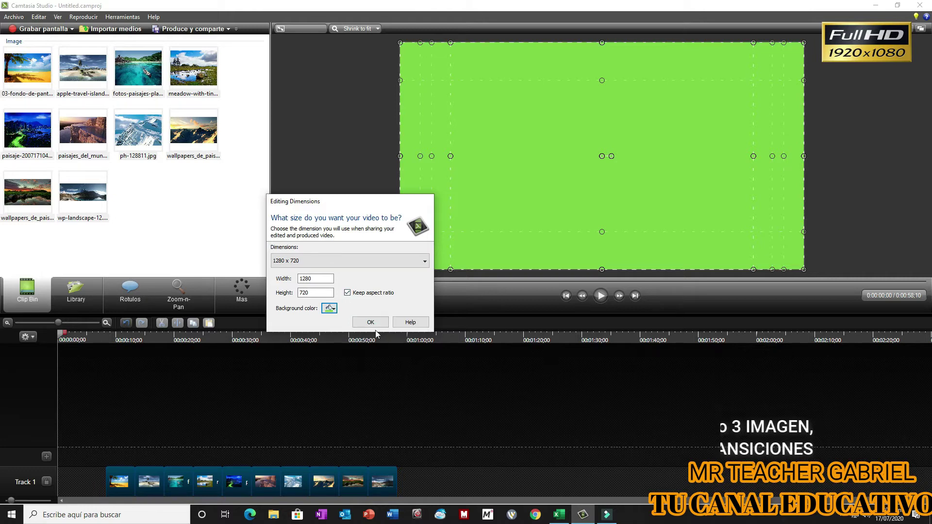
left_click(370, 322)
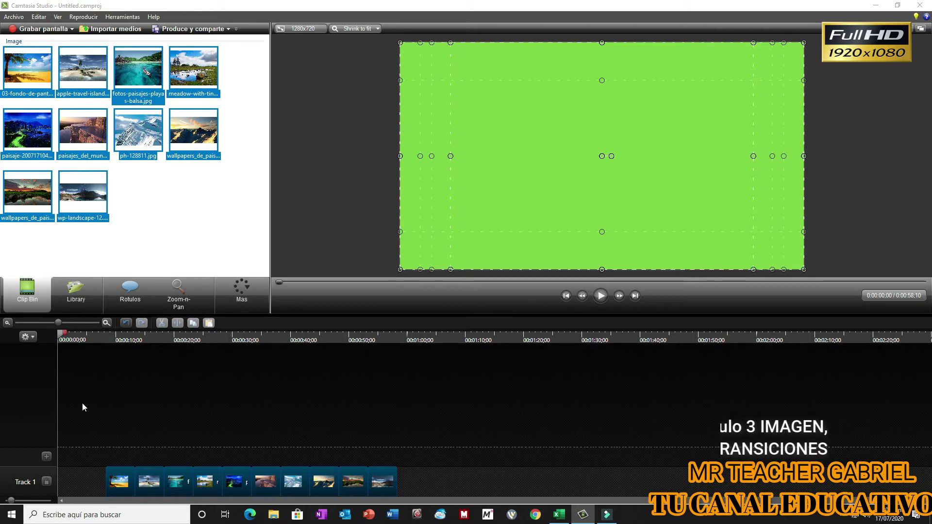
Move all the image clips together to the start of Track 1 and clear the selection.
left_click_drag(449, 482, 68, 479)
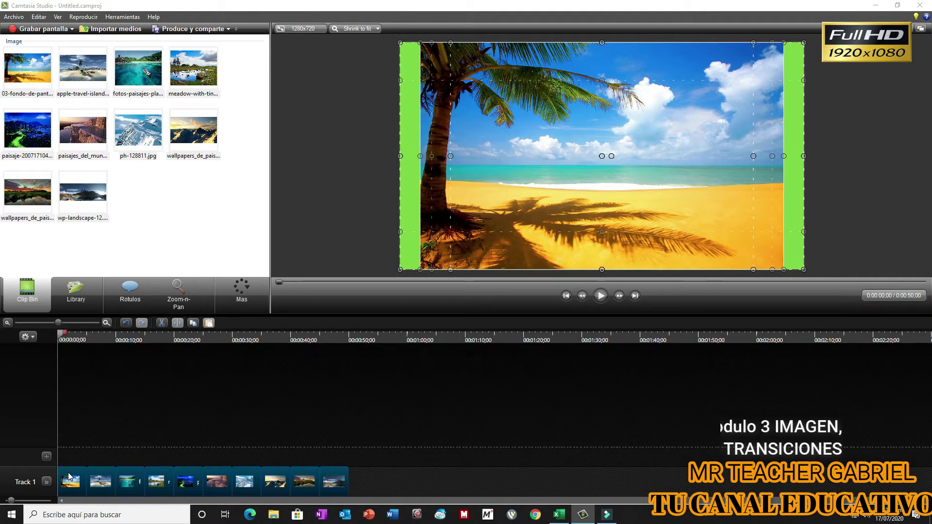
left_click(324, 482)
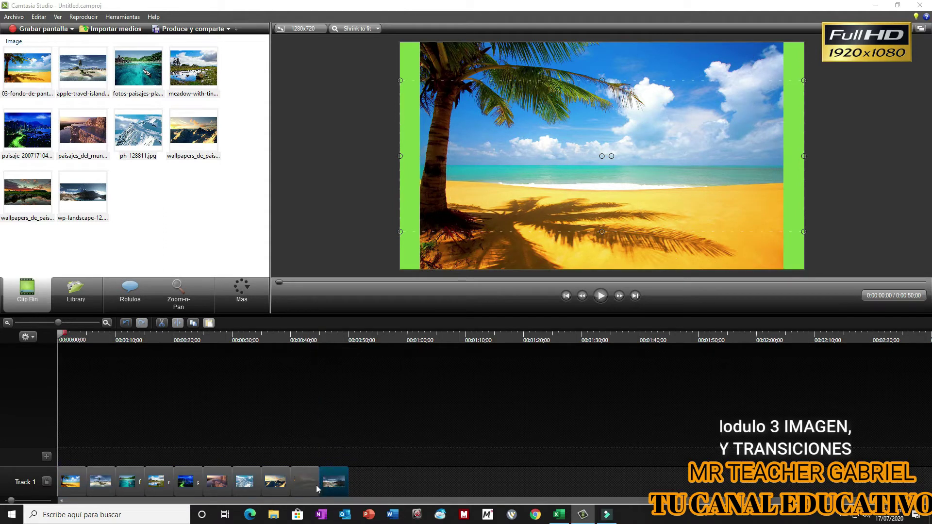
key("ctrl+a")
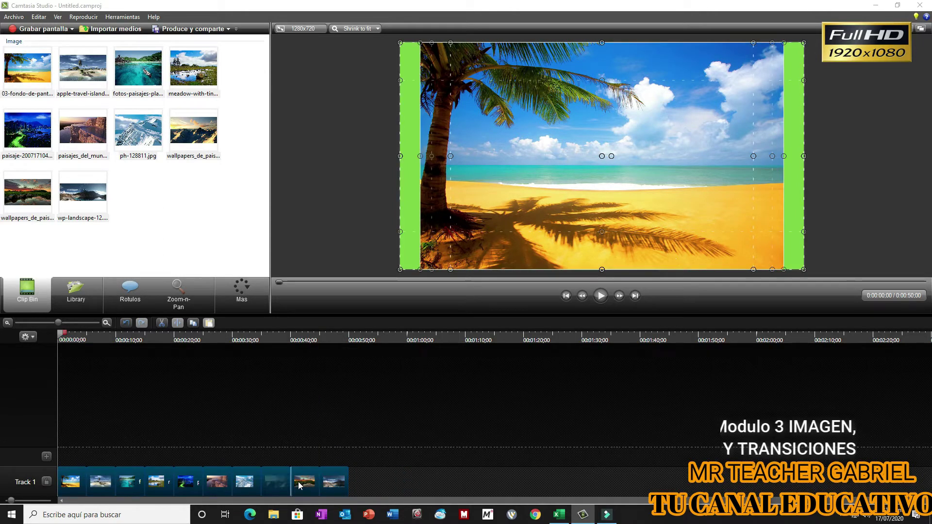
left_click(312, 483)
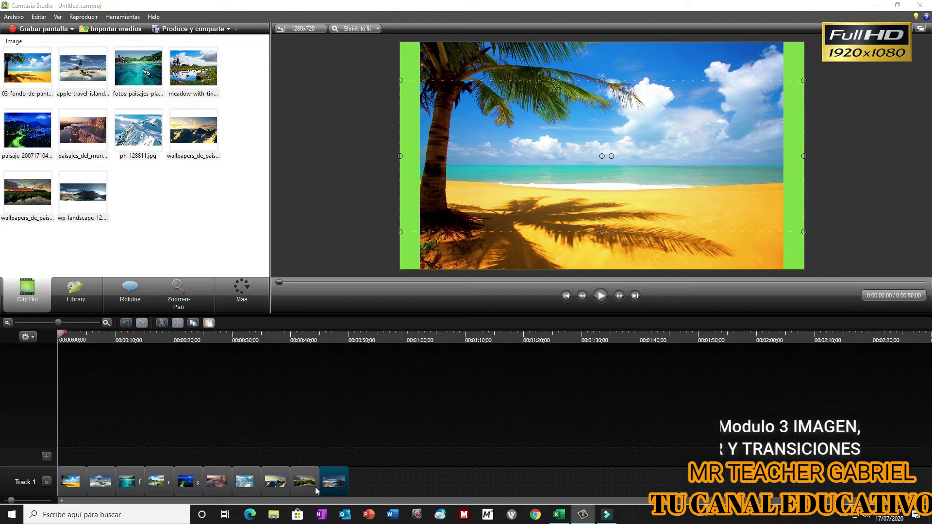
left_click(387, 484)
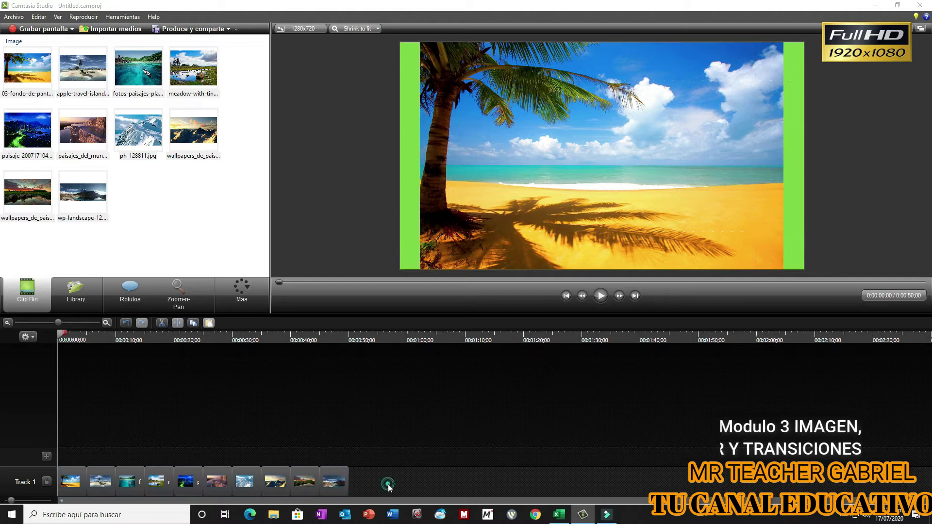
Shorten each of the ten image clips on Track 1 to about 2 seconds.
left_click(69, 482)
mouse_move(87, 482)
left_mouse_down()
mouse_move(69, 481)
mouse_move(340, 483)
mouse_move(73, 475)
left_mouse_up()
left_click(125, 482)
left_click(158, 483)
left_click(188, 483)
left_click(211, 484)
left_click(222, 485)
left_click(244, 485)
left_click(274, 483)
left_click(310, 482)
left_click(329, 487)
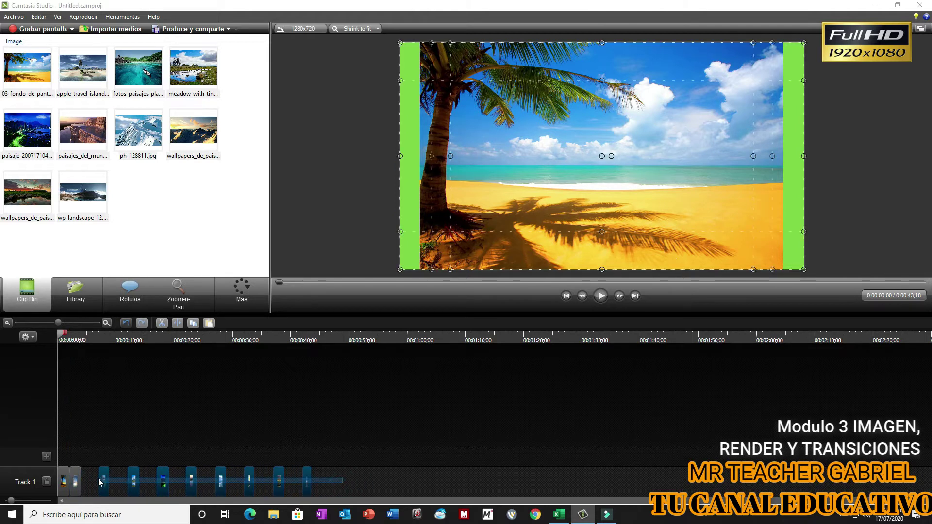
Close the gaps between the shortened clips so they follow one another directly on Track 1.
mouse_move(103, 477)
left_mouse_down()
mouse_move(91, 480)
mouse_move(109, 478)
left_mouse_up()
left_click_drag(175, 477, 121, 482)
left_click_drag(203, 481, 132, 488)
left_click_drag(232, 480, 144, 484)
left_click_drag(261, 482, 164, 487)
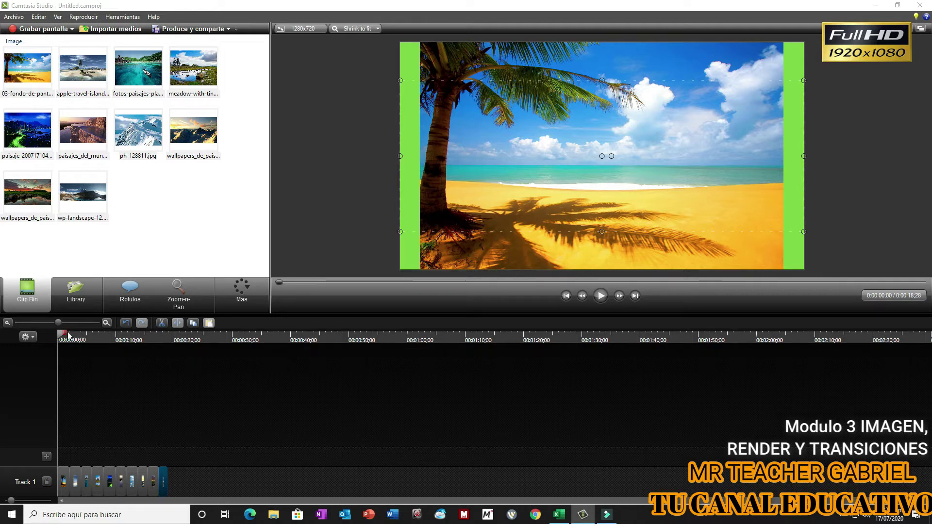
Widen the palm beach image on the canvas toward both side edges to cover the green background.
left_click_drag(63, 340, 66, 370)
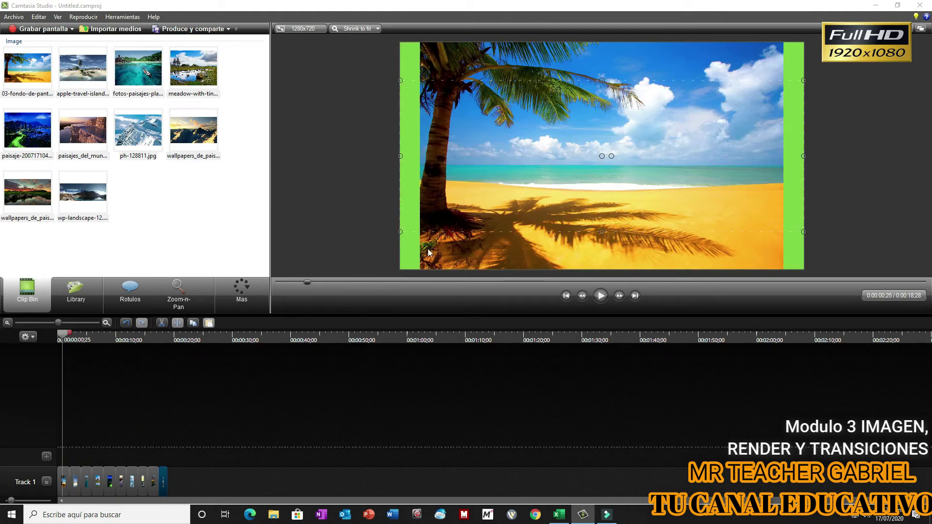
left_click(436, 192)
left_click_drag(420, 156, 398, 155)
left_click_drag(784, 156, 801, 156)
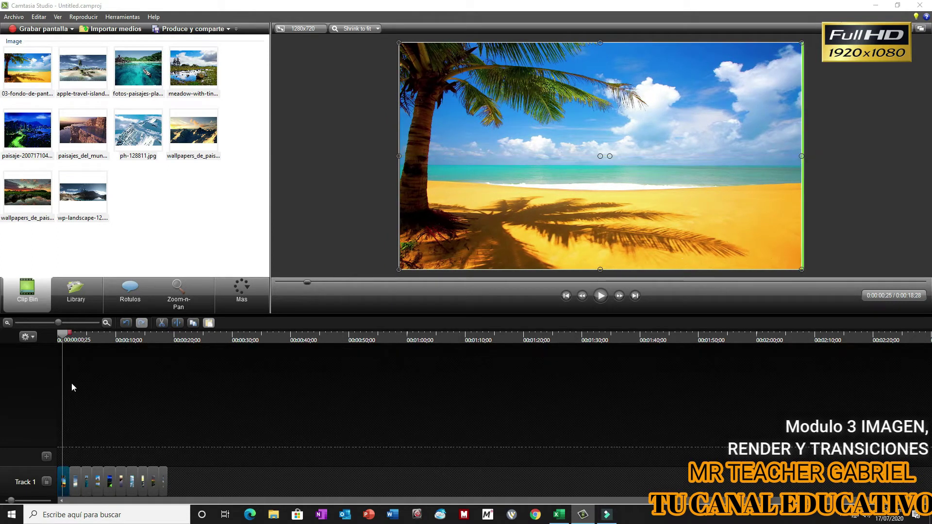
Scrub through the image sequence, then play it from the start to review the clips.
left_click_drag(64, 337, 75, 341)
mouse_move(97, 343)
left_mouse_down()
mouse_move(125, 342)
mouse_move(80, 346)
mouse_move(118, 348)
mouse_move(103, 335)
left_mouse_up()
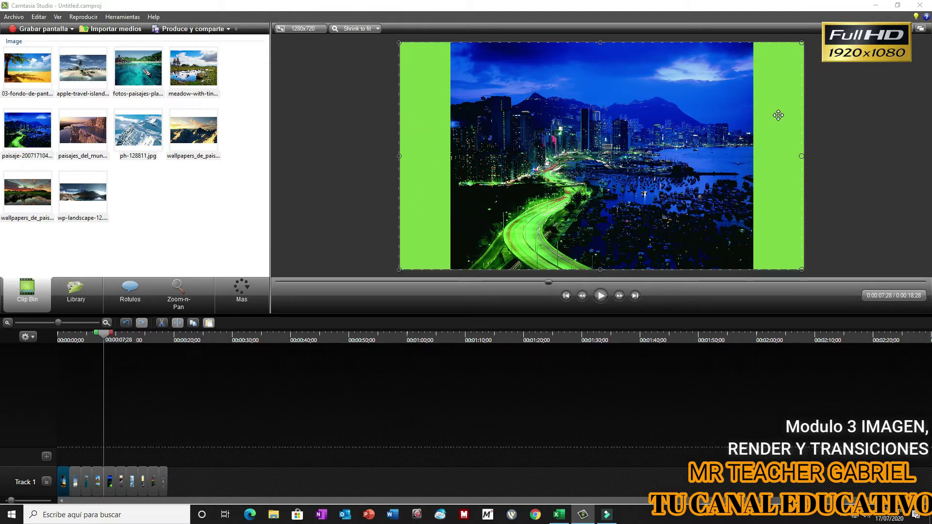
left_click_drag(104, 340, 55, 353)
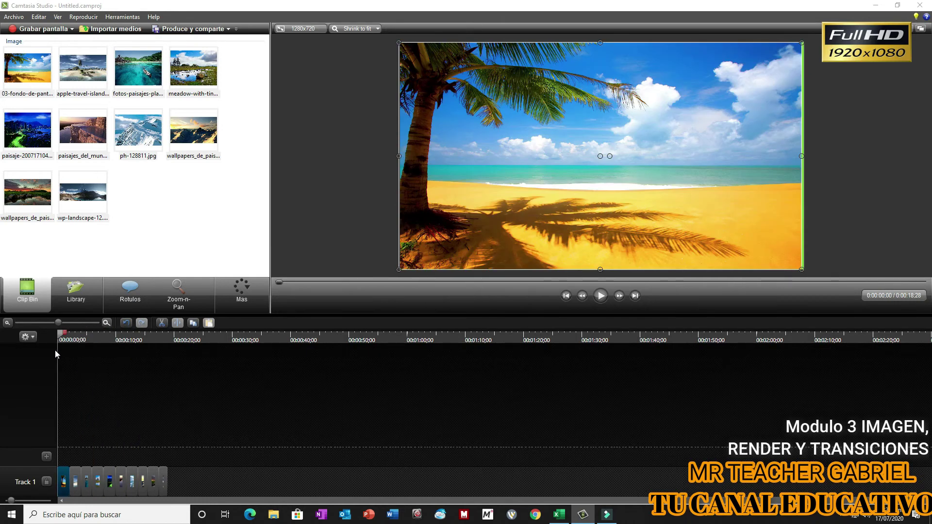
left_click(600, 296)
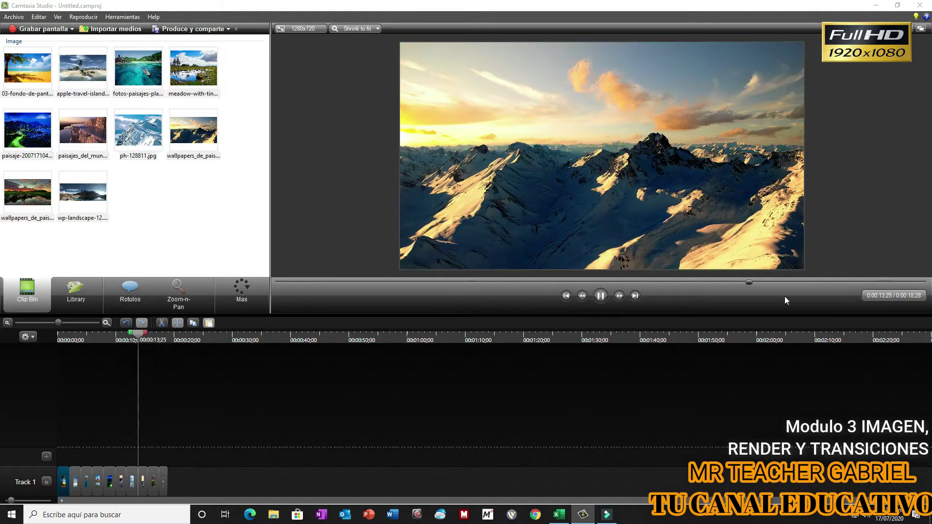
left_click(604, 297)
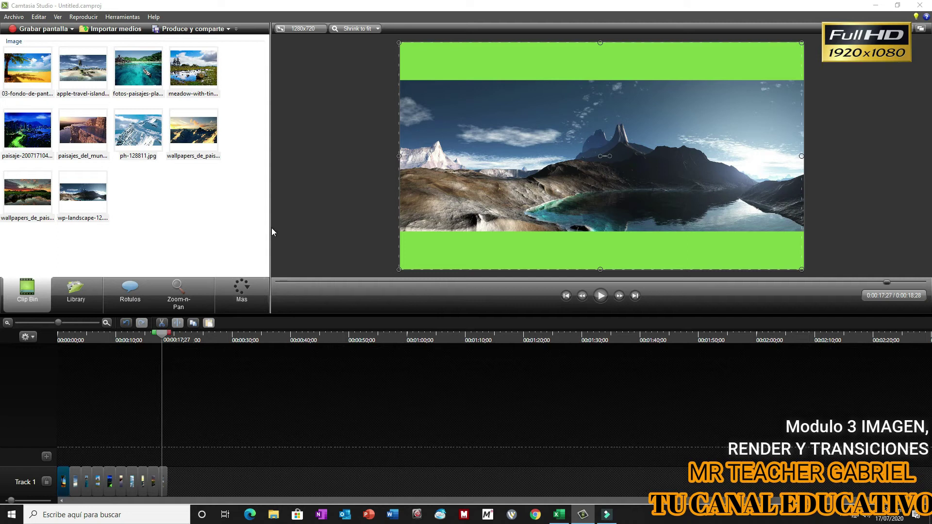
Open the transitions collection and preview the Barn, Blinds, Checkerboard, Circle reveal and Circle stretch effects.
left_click_drag(275, 228, 244, 246)
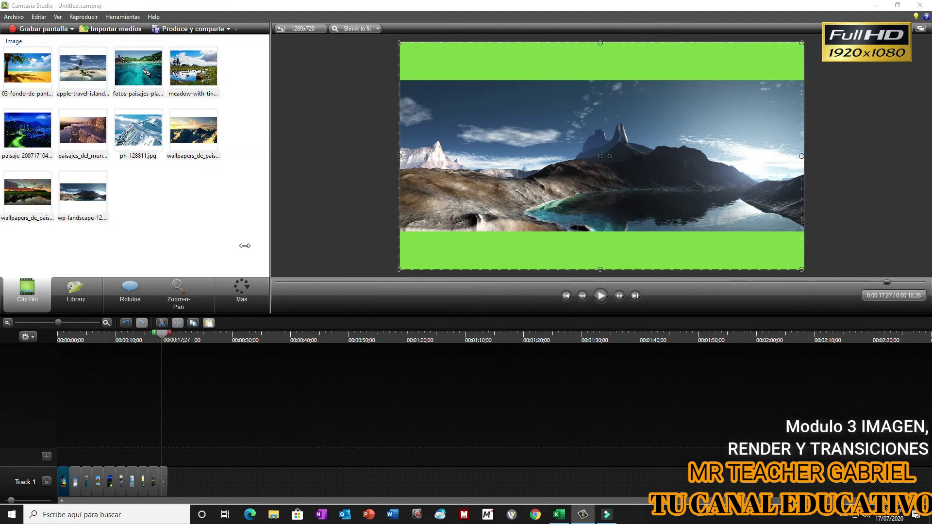
left_click(241, 291)
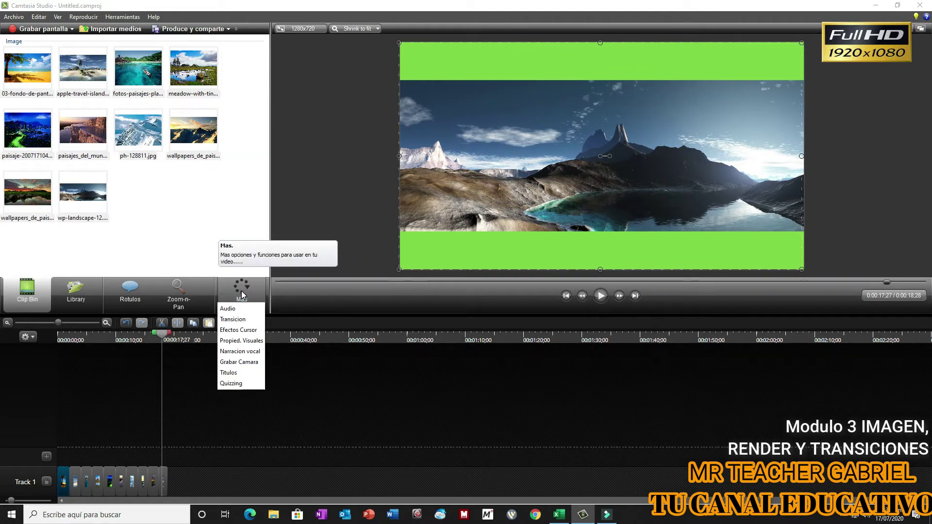
left_click(233, 319)
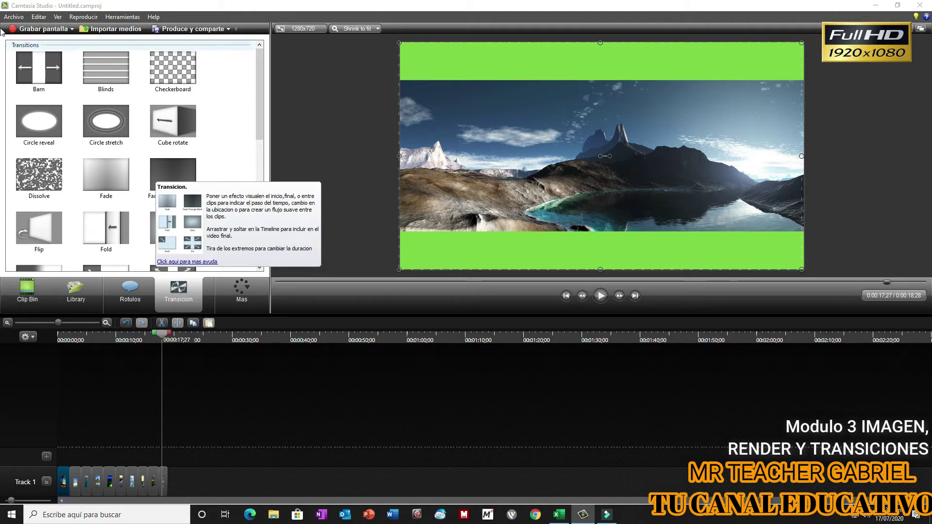
left_click(50, 65)
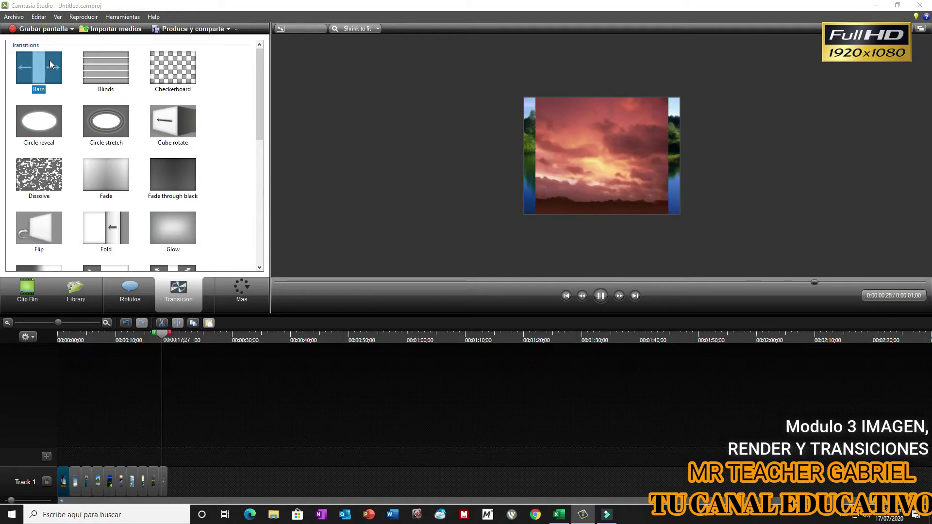
left_click(126, 70)
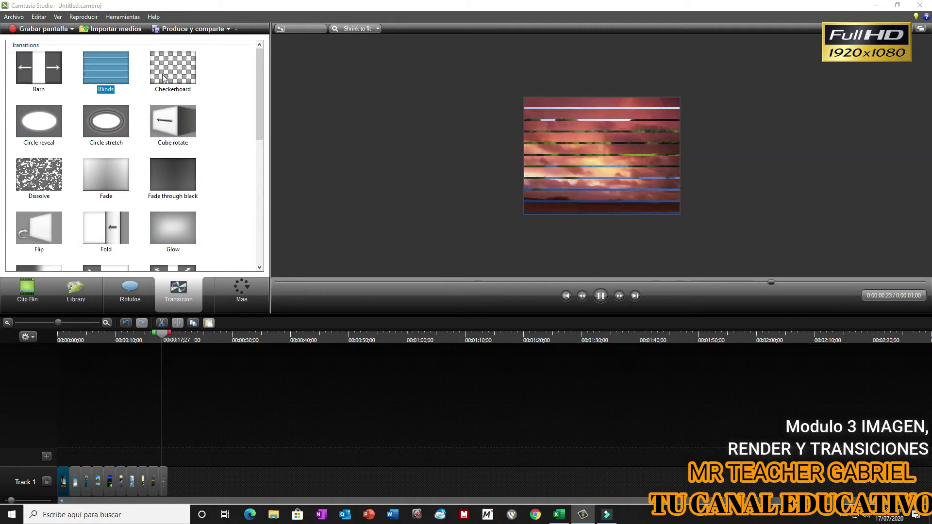
left_click(182, 73)
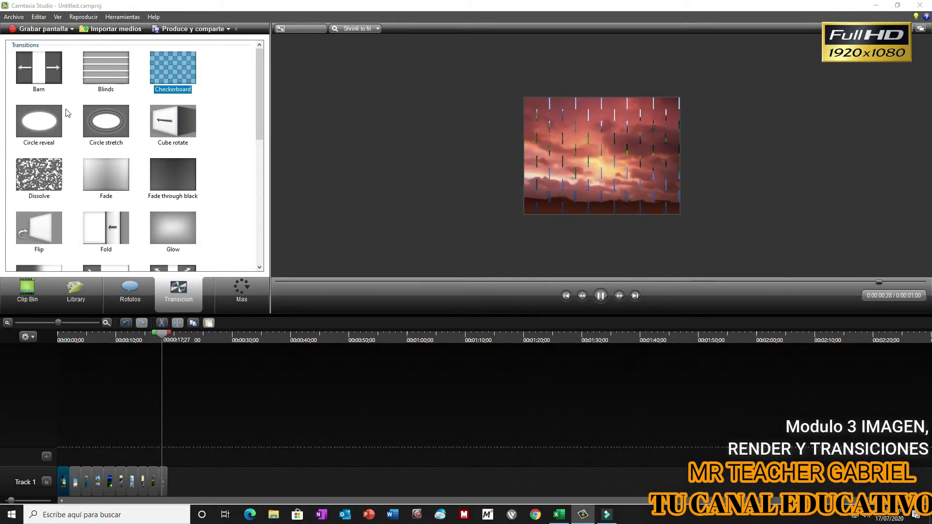
left_click(53, 118)
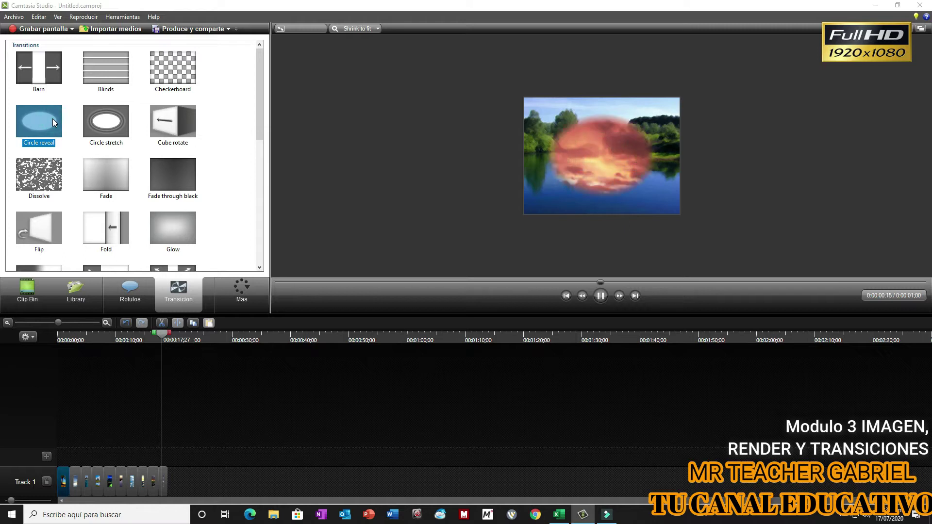
left_click(115, 123)
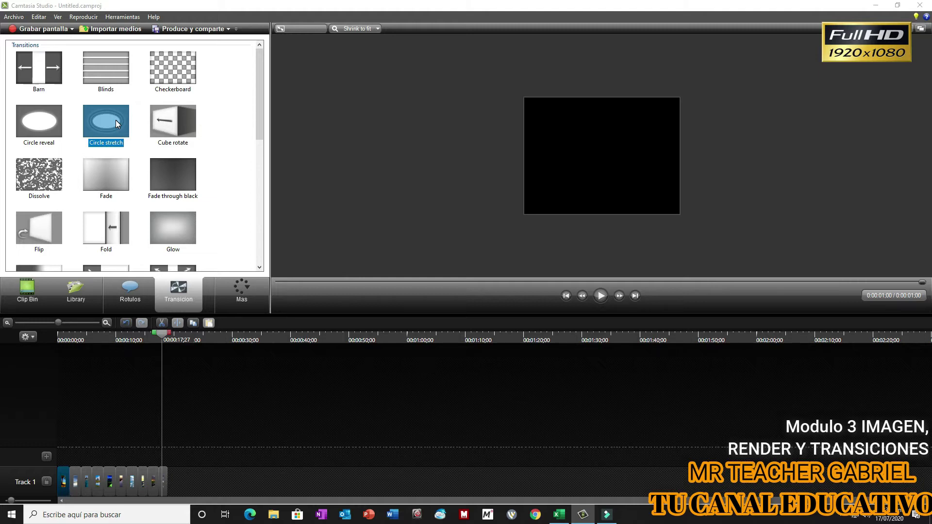
Add a Barn transition between the first two image clips on Track 1 and enlarge the timeline scale.
left_click(53, 75)
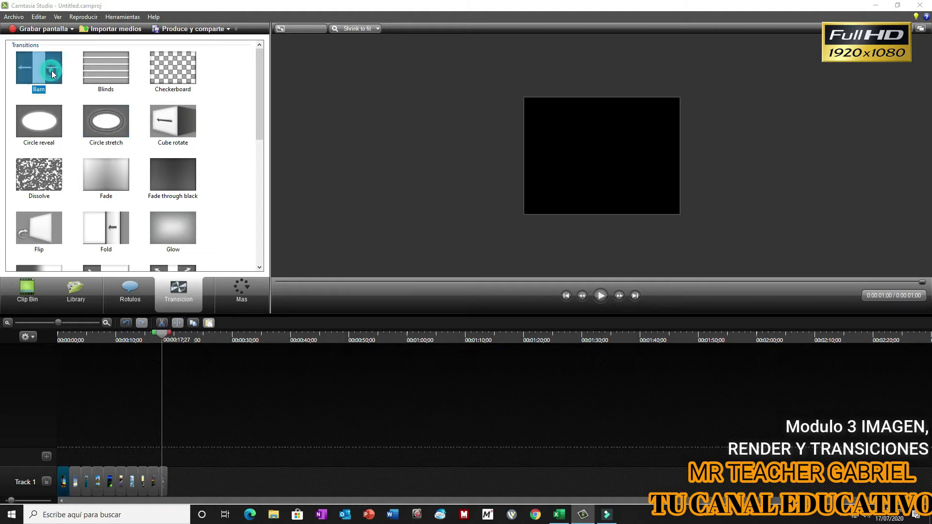
left_click_drag(49, 94, 63, 425)
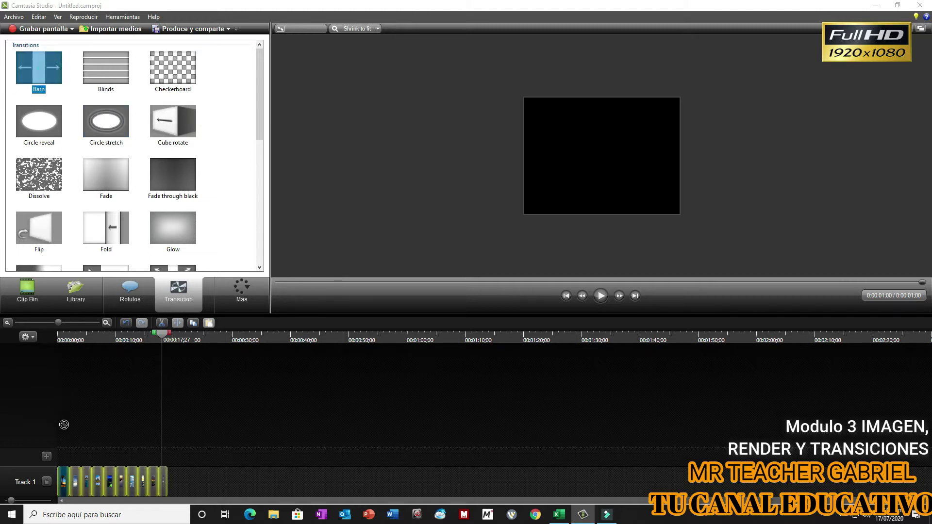
left_click_drag(73, 481, 73, 480)
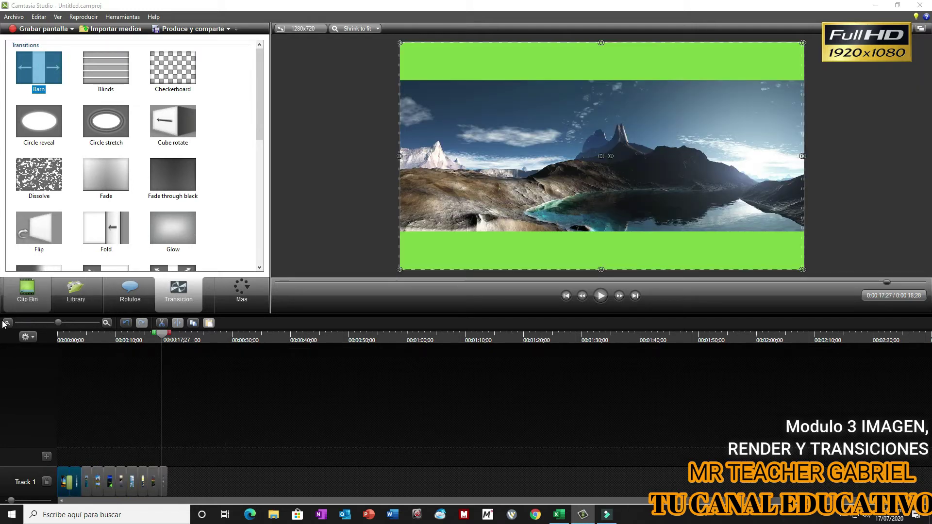
left_click(107, 322)
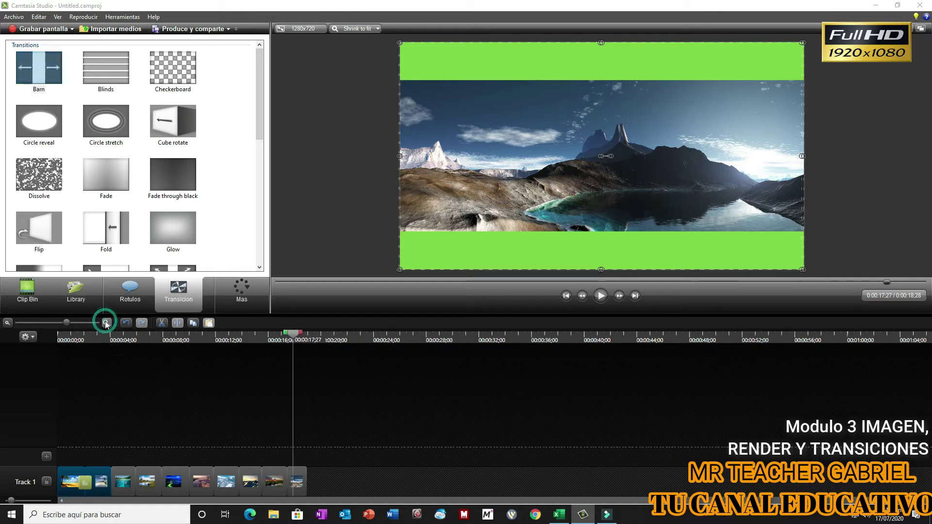
left_click(106, 322)
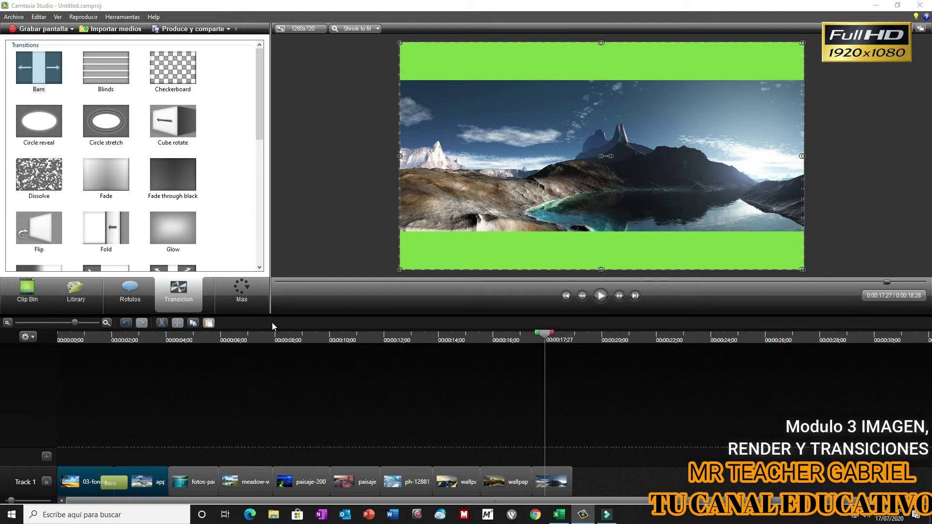
Add Circle stretch, Random dissolve and Slide right transitions, in that order, at the three cuts between the second and fifth clips.
left_click_drag(111, 130, 169, 482)
scroll(178, 175, "down", 6)
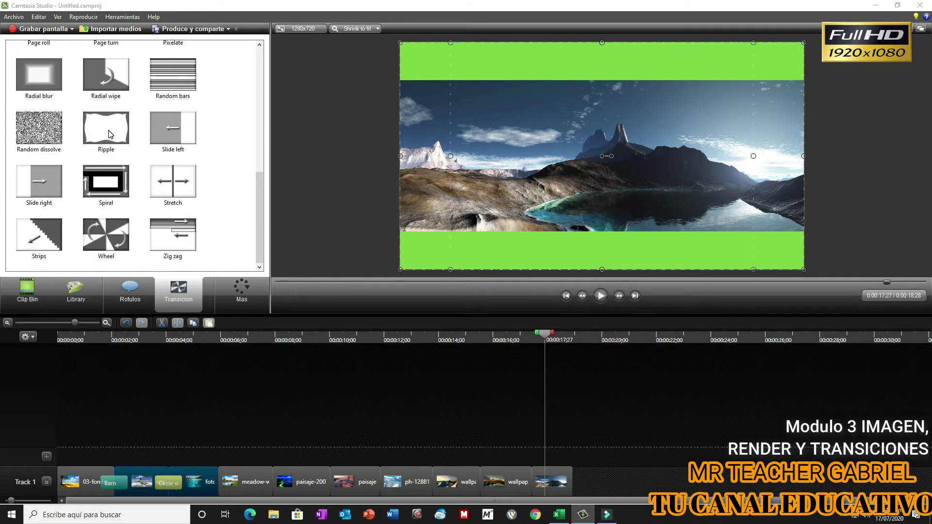
left_click_drag(54, 139, 227, 493)
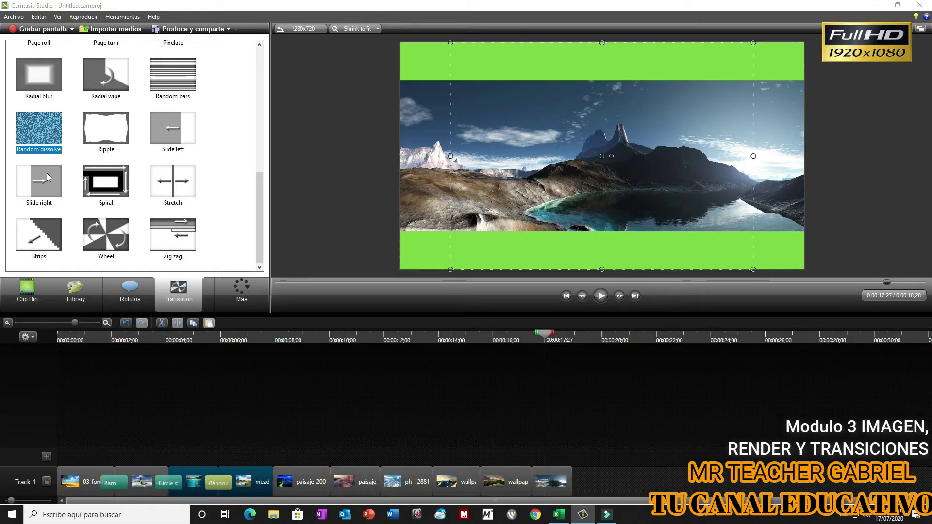
left_click_drag(48, 177, 173, 262)
left_click_drag(285, 445, 286, 488)
Add Wheel between clips five and six, Strips between six and seven, Zig zag between eight and nine, and Radial blur before the last clip.
left_click_drag(116, 230, 334, 482)
left_click_drag(58, 232, 384, 487)
left_click_drag(179, 246, 483, 458)
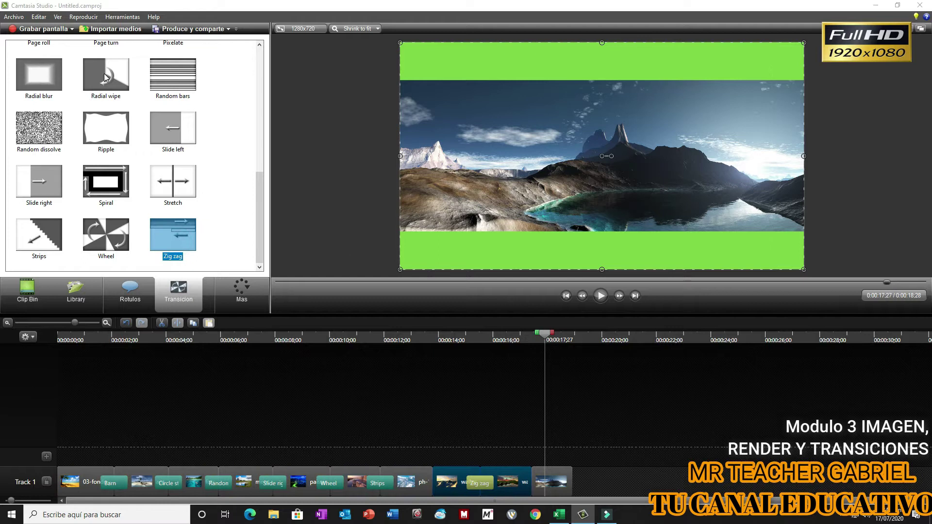
left_click_drag(47, 76, 540, 484)
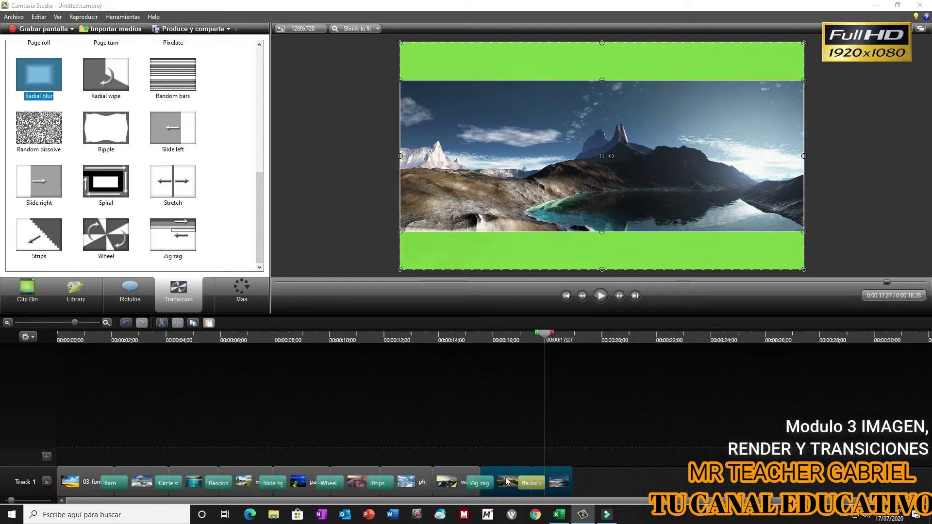
left_click(149, 413)
Lengthen the Barn transition slightly and play the sequence from the start to check it.
left_click(107, 484)
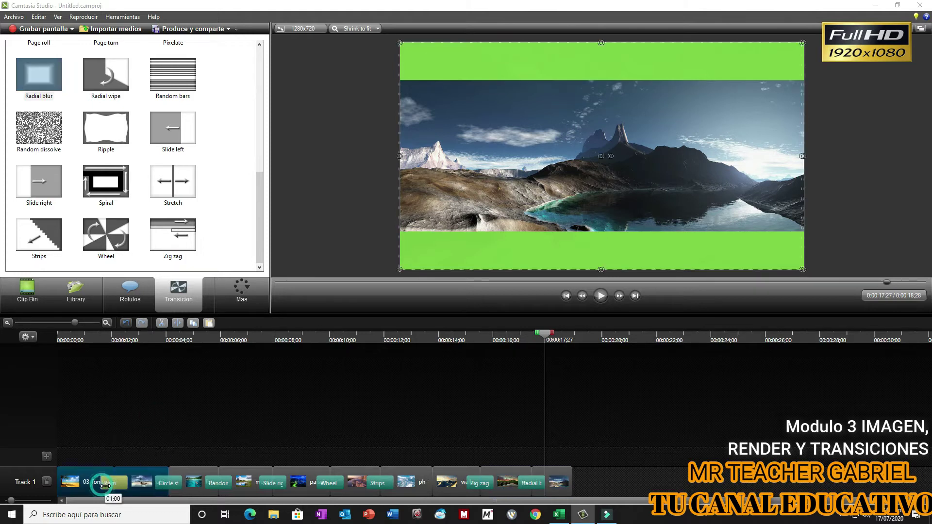
left_click_drag(108, 485, 99, 486)
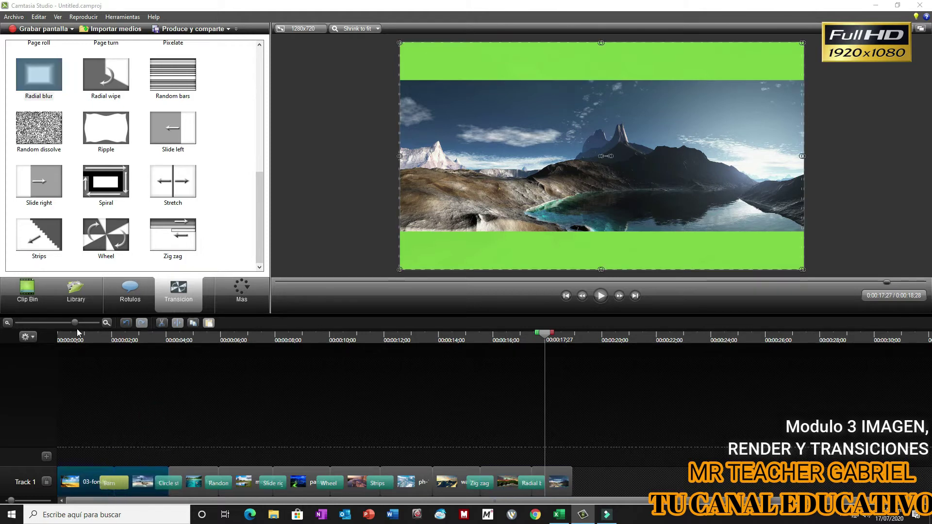
left_click(77, 338)
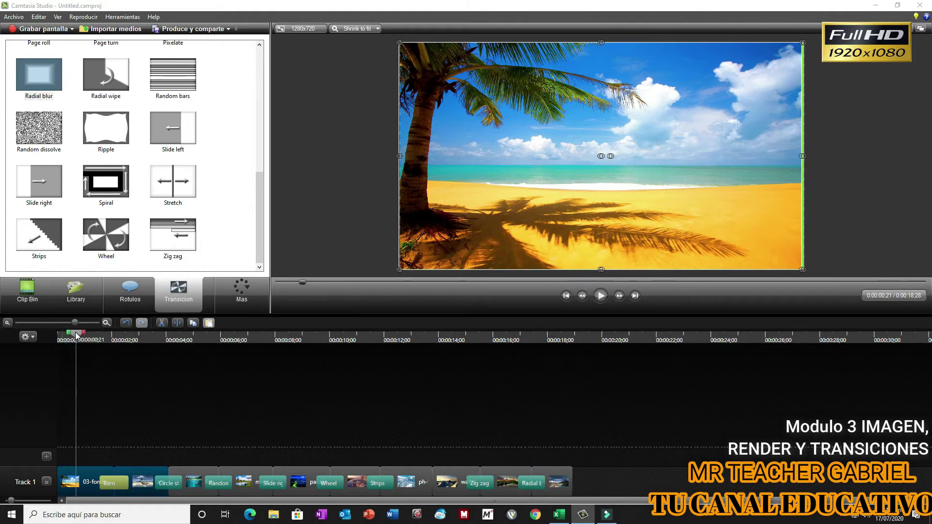
key("ctrl+Home")
left_click(605, 300)
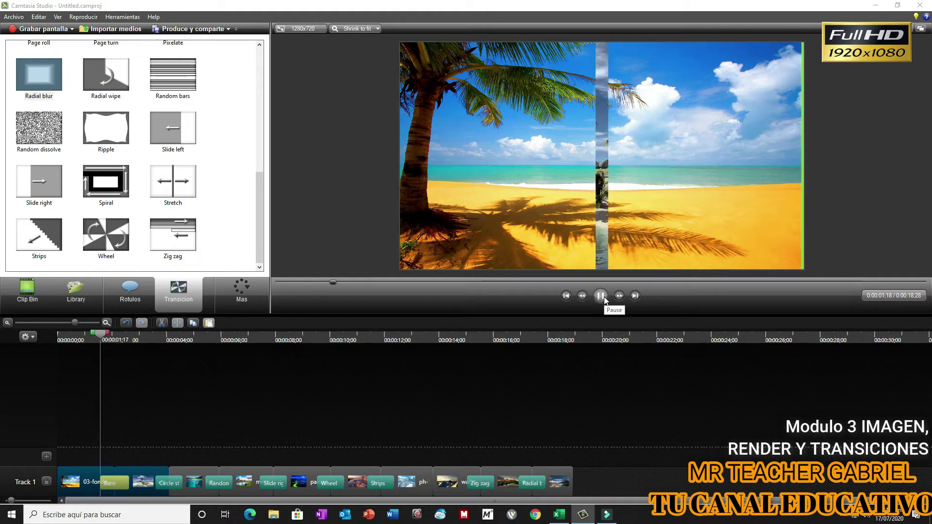
left_click(604, 300)
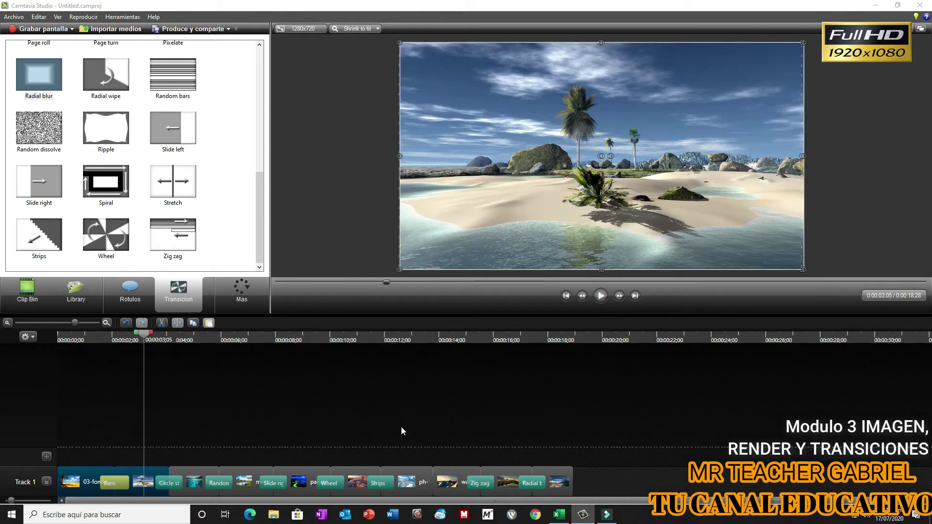
Stretch the Barn transition across most of the first two clips and play the sequence from the start.
left_click_drag(129, 483, 149, 484)
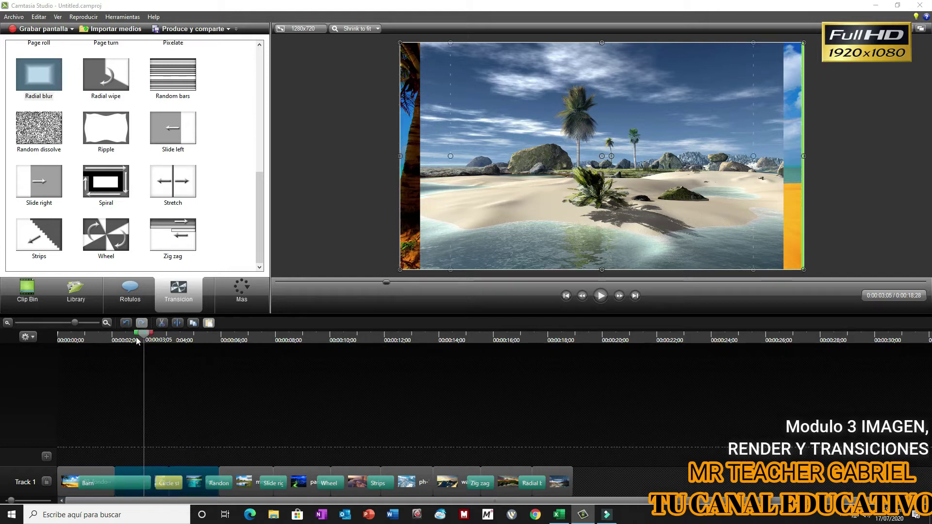
left_click_drag(138, 341, 42, 342)
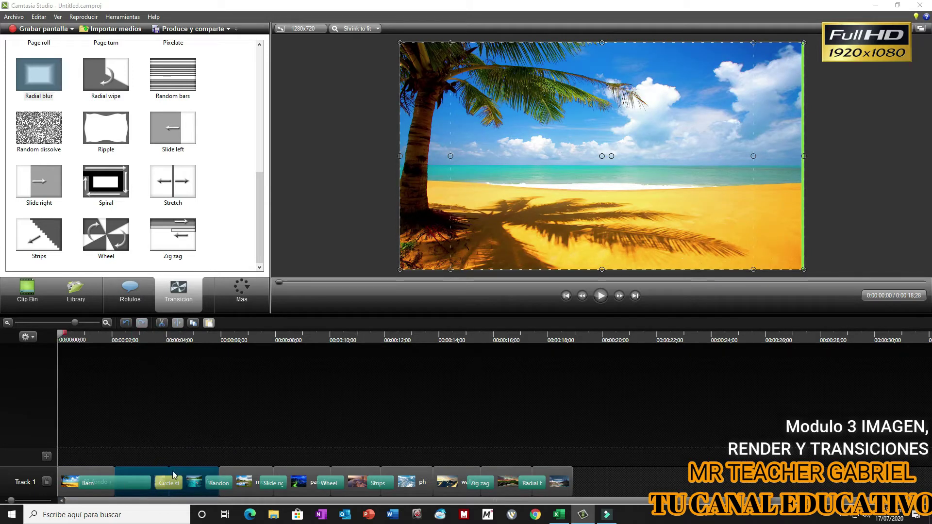
left_click(601, 296)
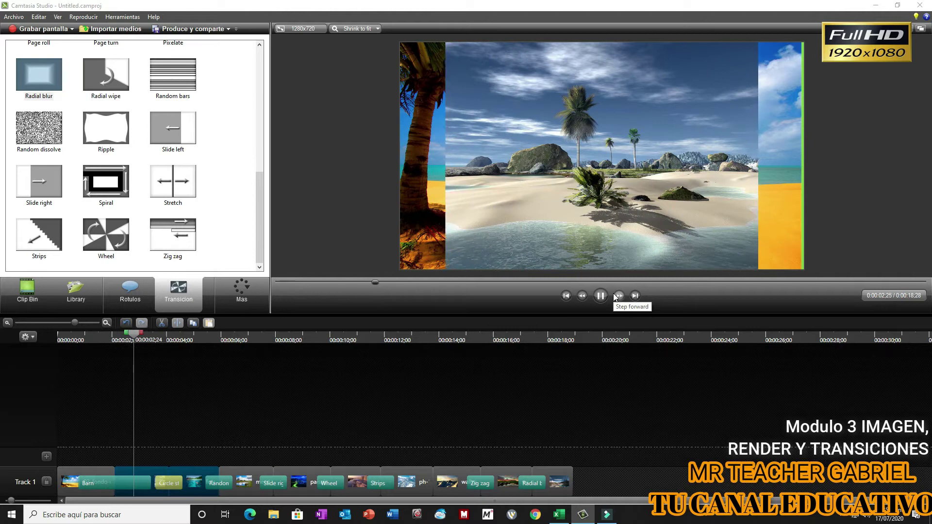
left_click(600, 296)
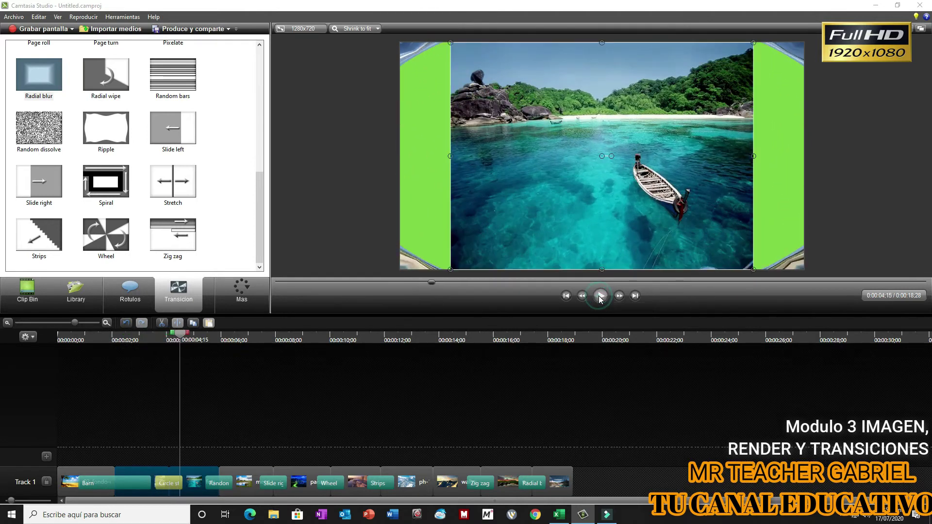
Shorten the Barn transition to a very brief strip around the cut between the first two clips.
left_click(89, 489)
left_click_drag(79, 485, 106, 491)
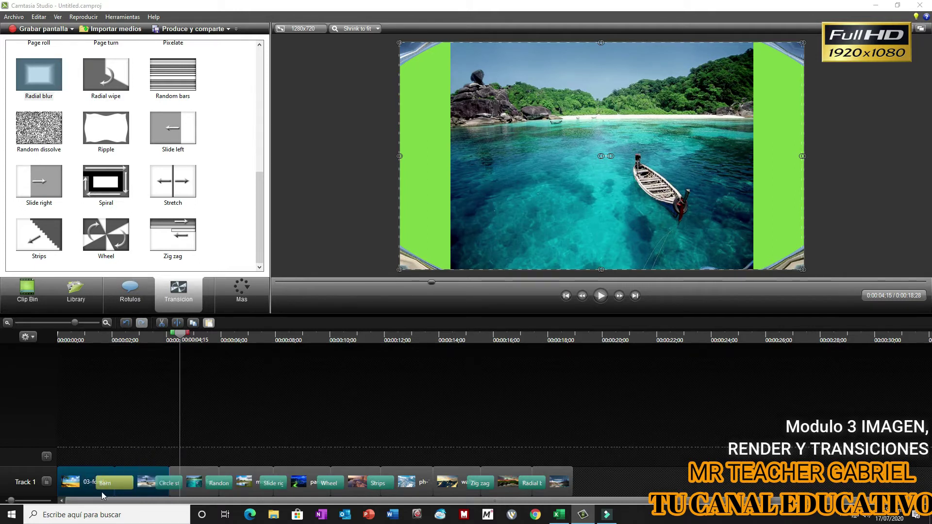
left_click_drag(97, 484, 113, 486)
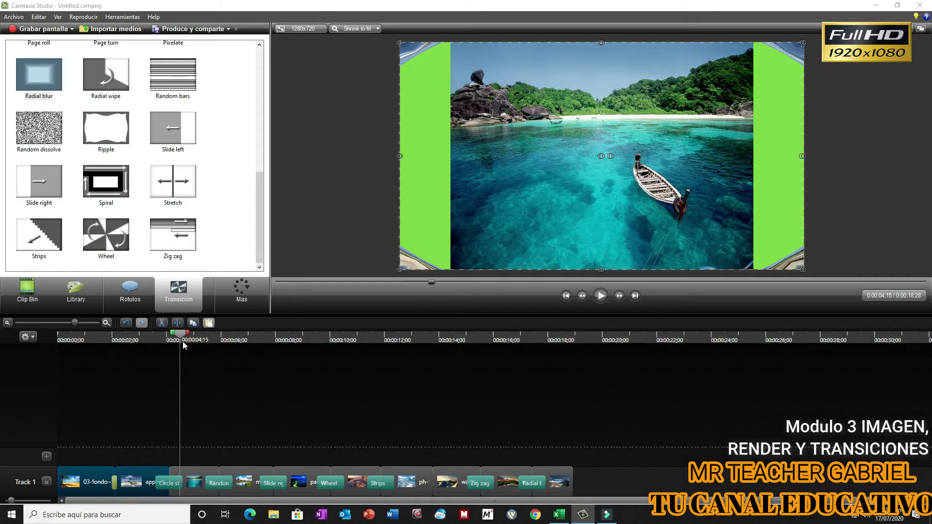
Play the sequence from the start to review the short Barn and the following transitions, and return the playhead to the beginning.
left_click_drag(180, 333, 37, 357)
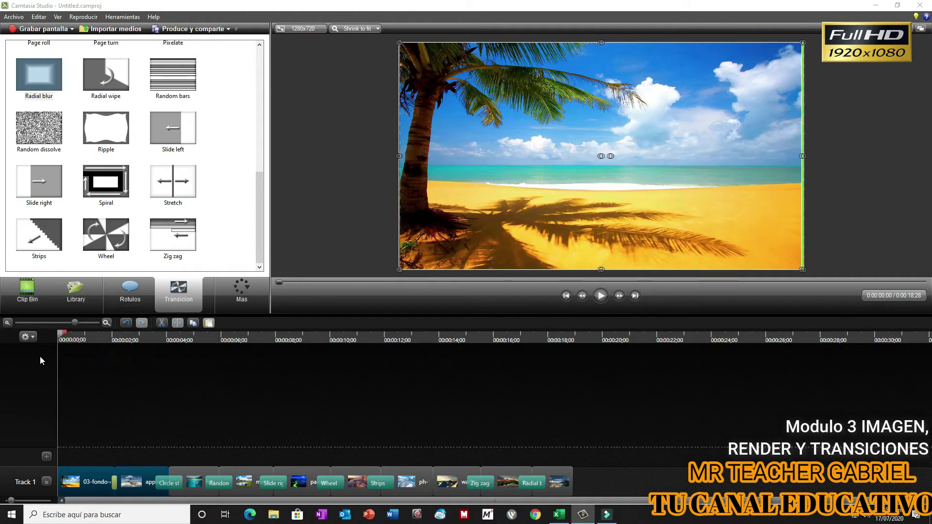
left_click(601, 296)
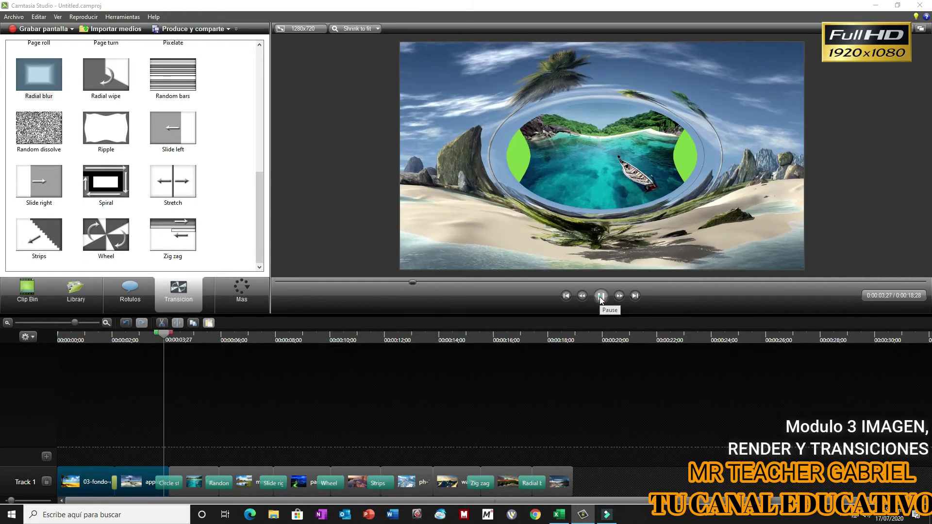
left_click(601, 297)
left_click(600, 297)
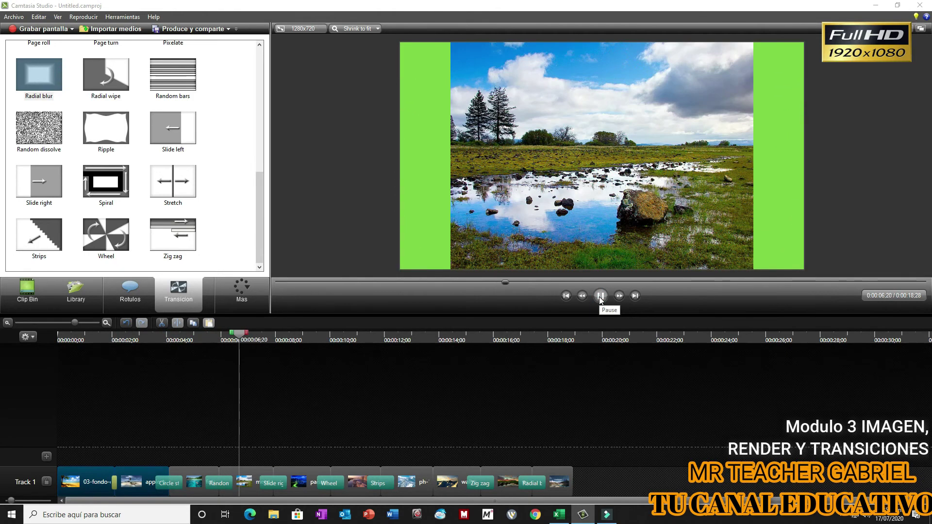
left_click(600, 297)
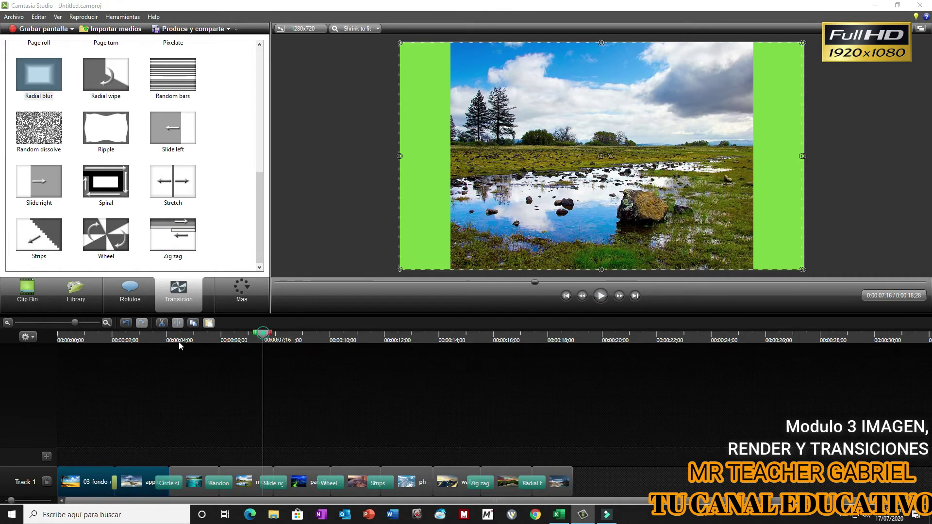
left_click_drag(179, 342, 43, 339)
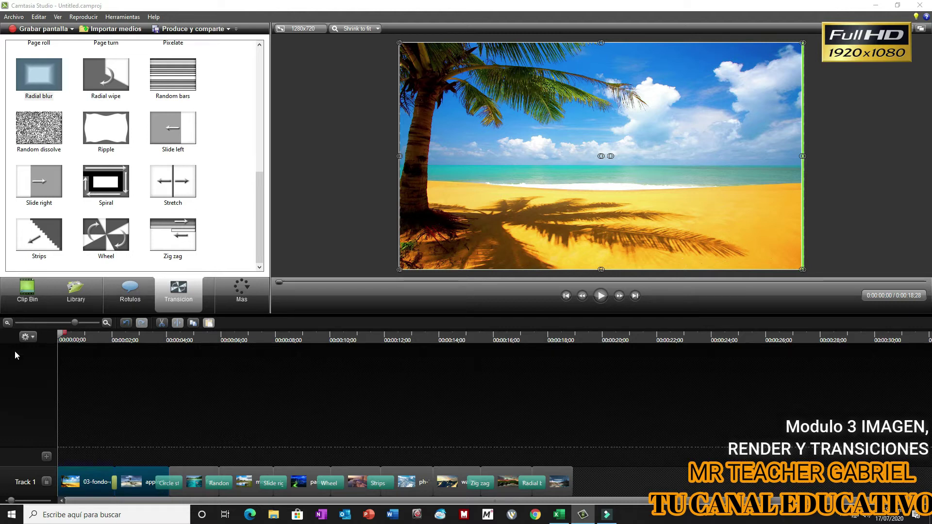
left_click_drag(631, 485, 131, 480)
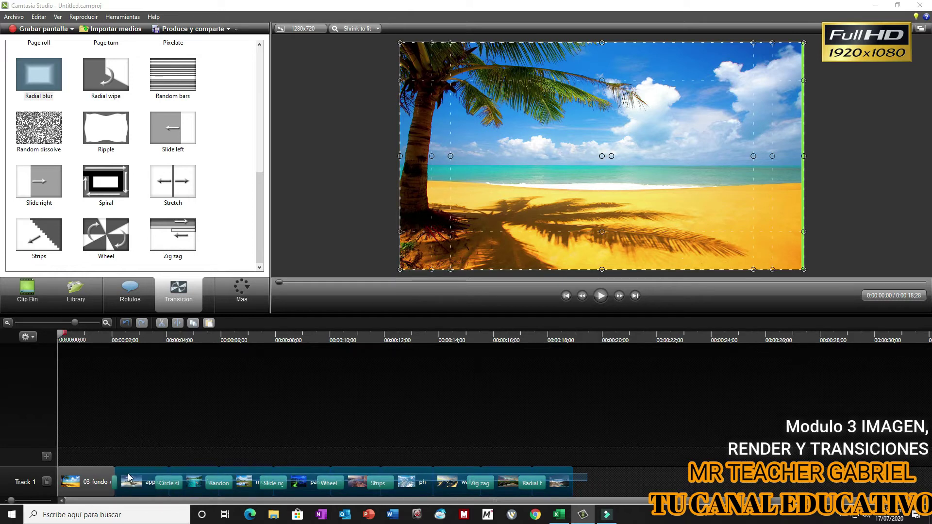
left_click(410, 401)
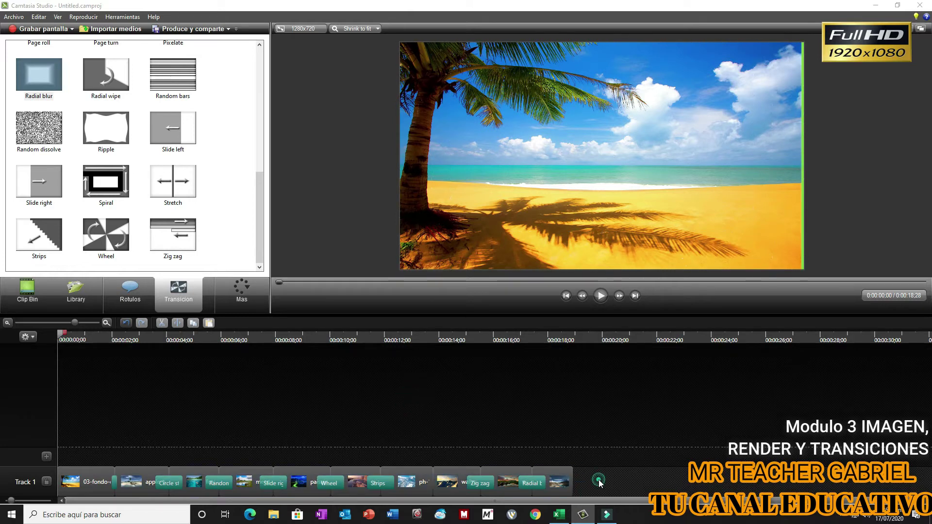
Delete every clip and transition after the opening beach image, keeping the short Barn transition at its end.
left_click_drag(596, 482, 120, 481)
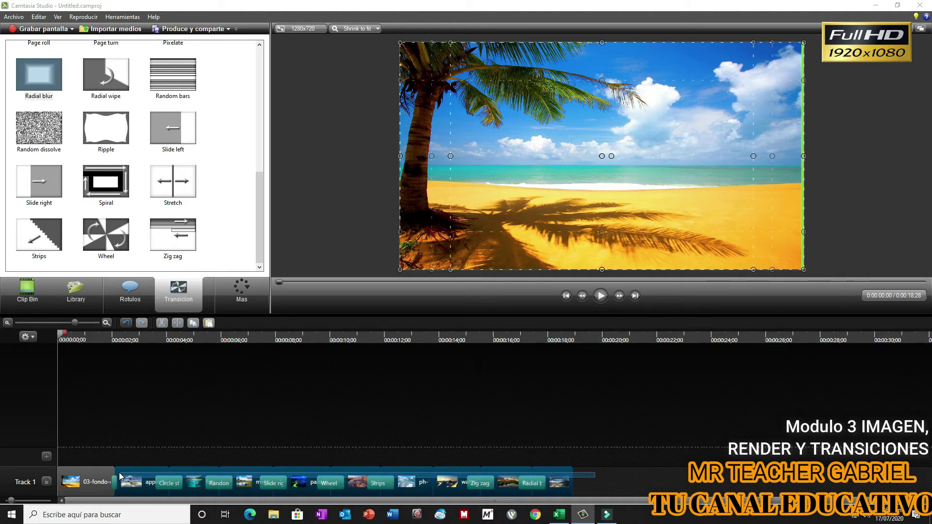
key("Delete")
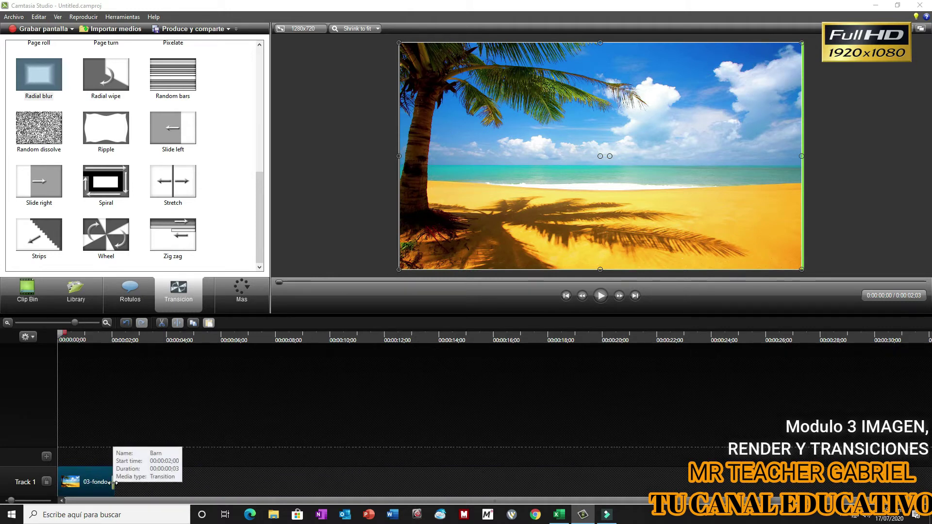
Remove the Barn transition from the end of the beach image and extend the image to about 3;04.
left_click(107, 323)
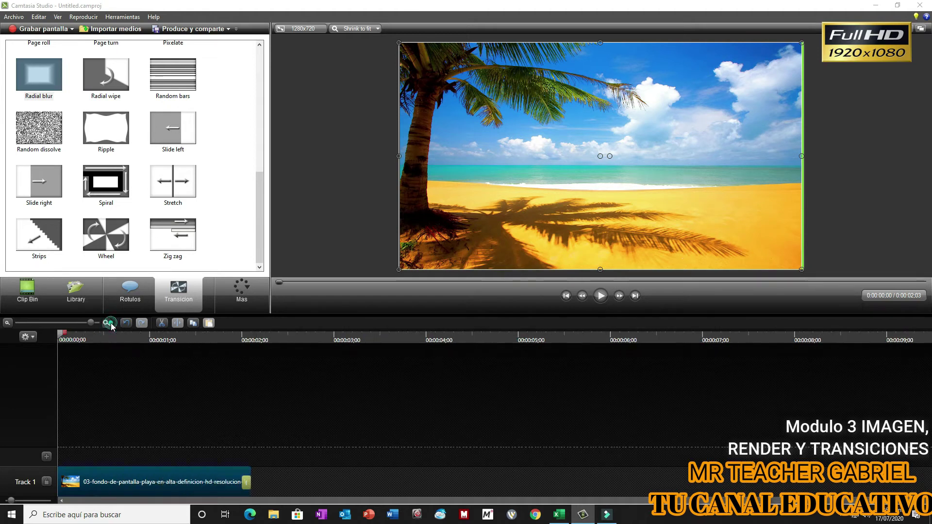
left_click(247, 488)
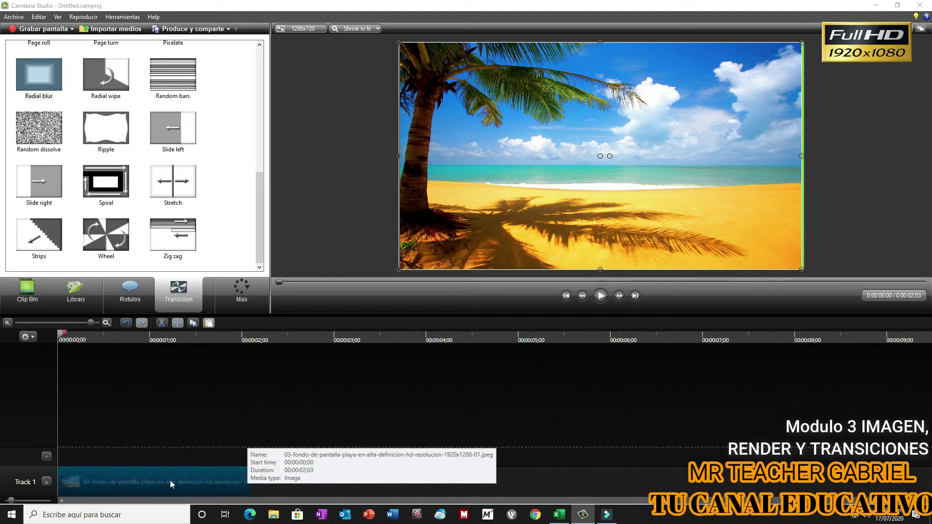
key("Delete")
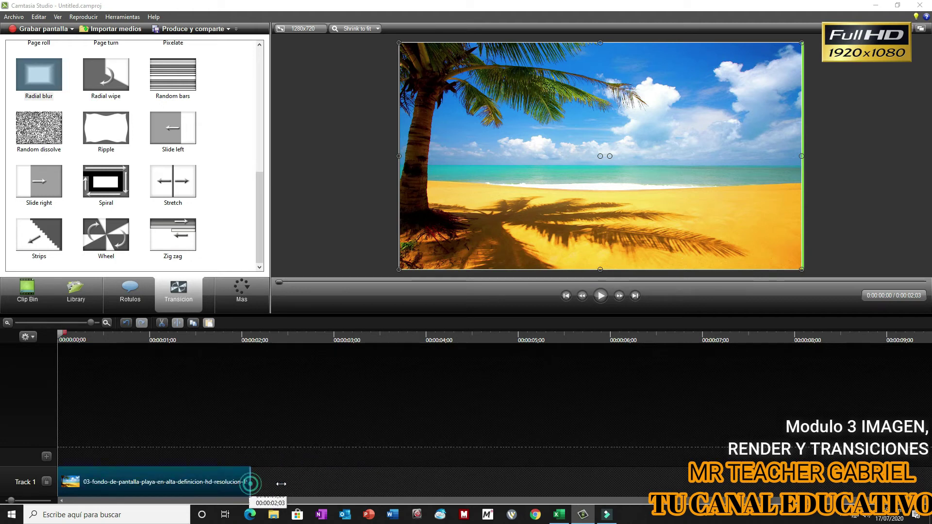
left_click_drag(250, 482, 347, 482)
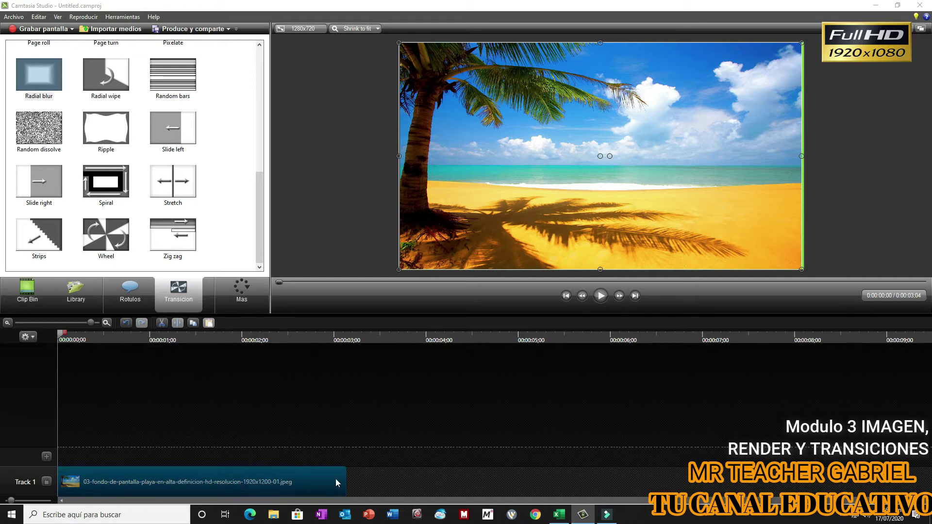
Start importing media into the clip bin and open the "1g Renders personas" folder.
left_click(28, 297)
right_click(195, 208)
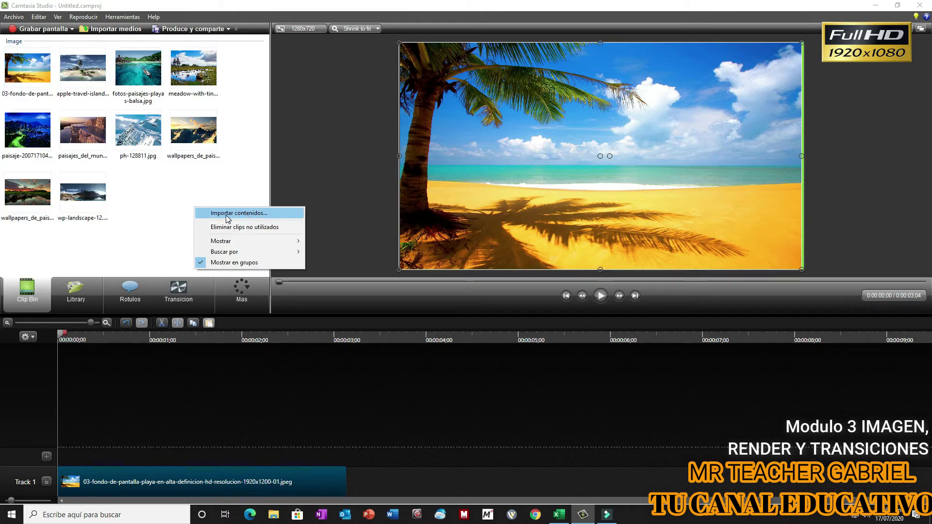
left_click(255, 214)
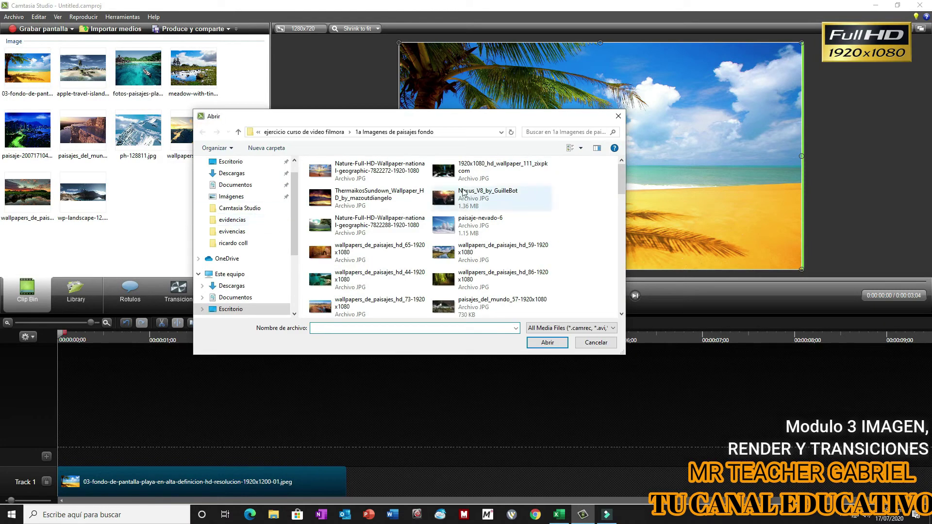
left_click(319, 132)
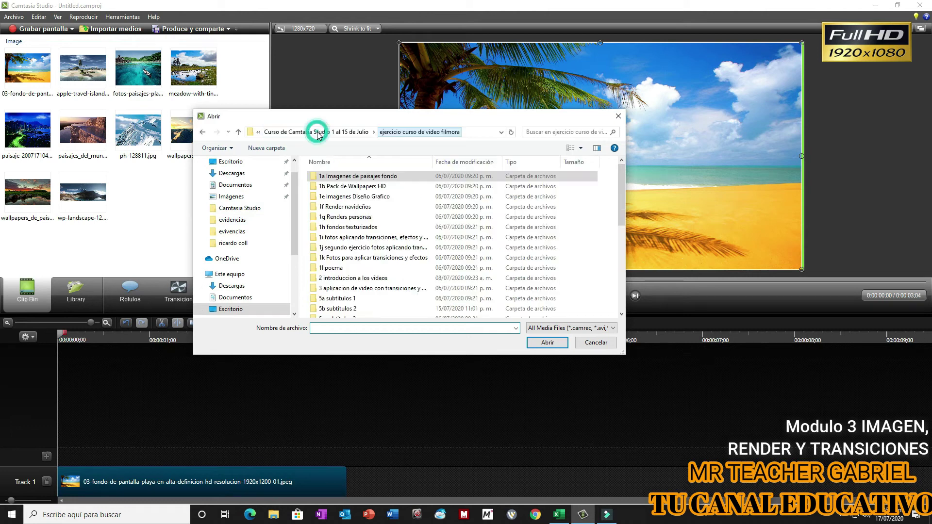
left_click(337, 208)
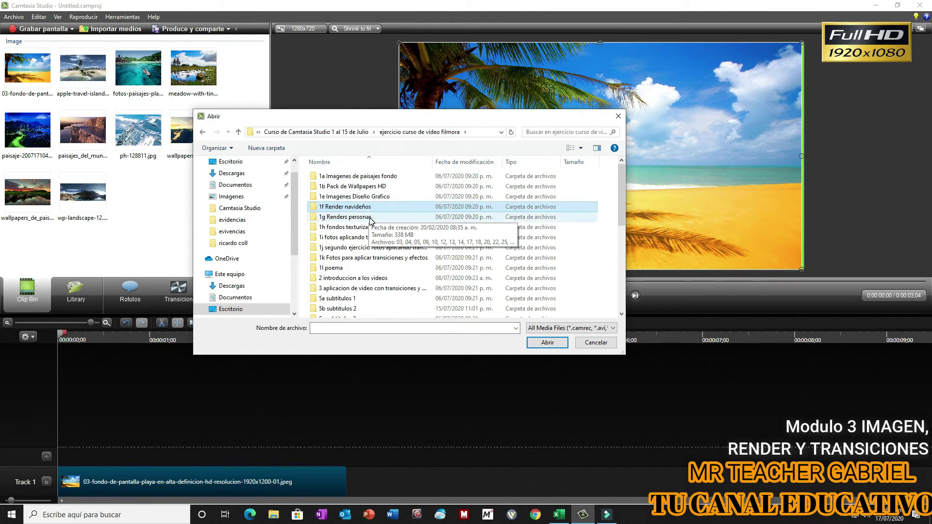
left_click(361, 218)
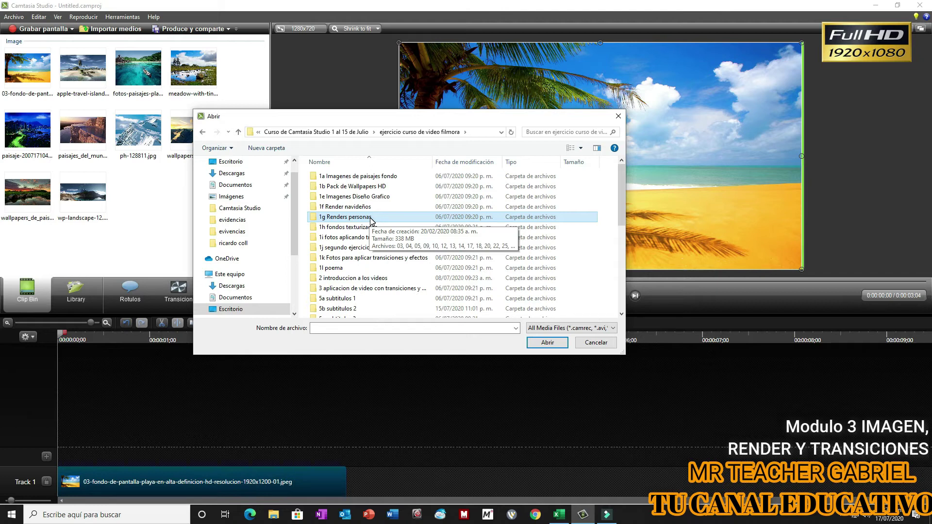
double_click(372, 217)
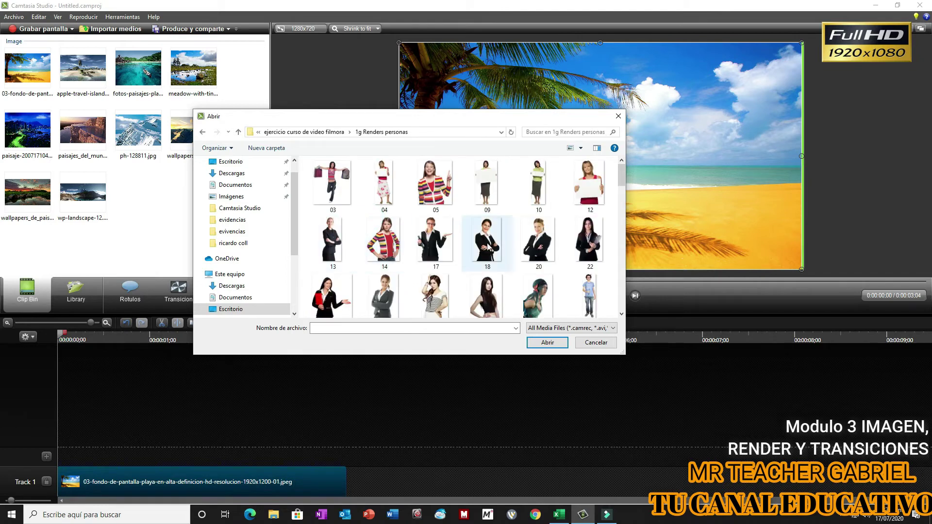
Import the images 228_b_i_m_standing_photo_1600, 231_r_l_c_c_ice_cream_1600 and a1_sleeping_1600.
scroll(485, 245, "down", 3)
scroll(488, 247, "down", 3)
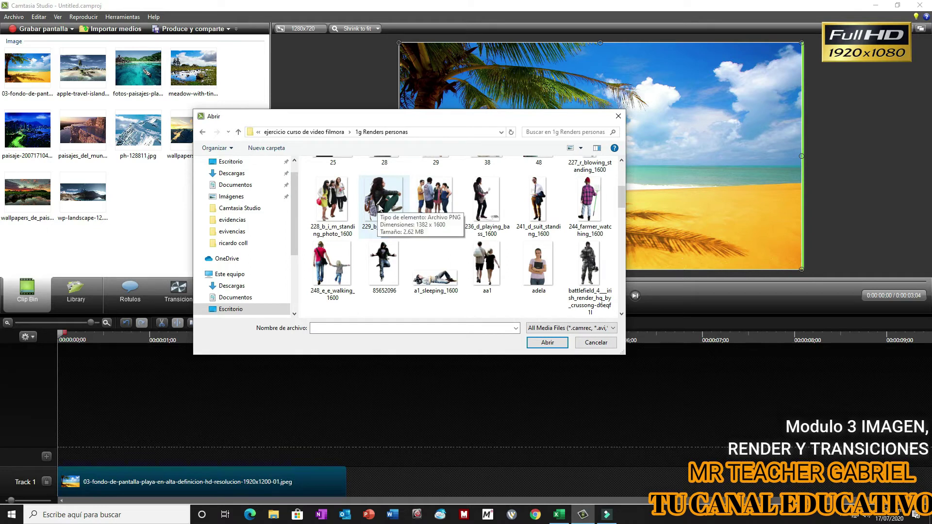
left_click(441, 201)
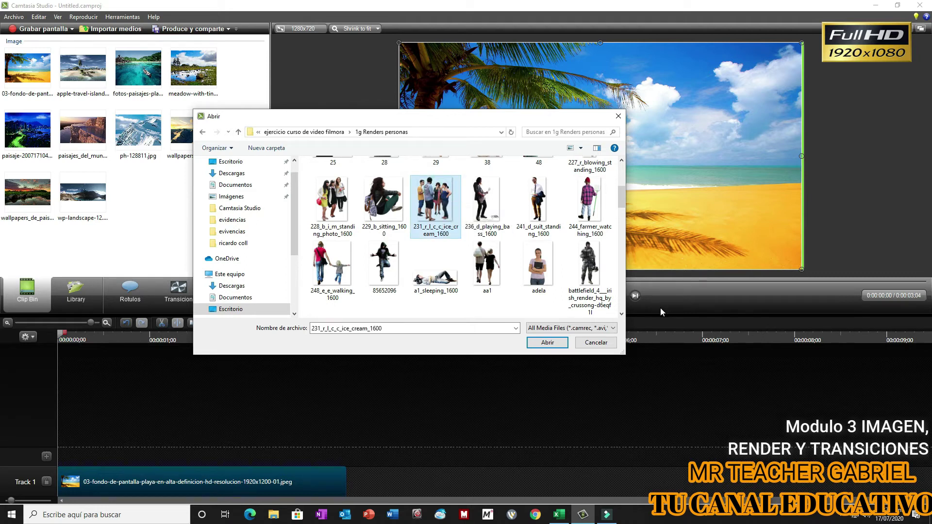
left_click(445, 278, "ctrl")
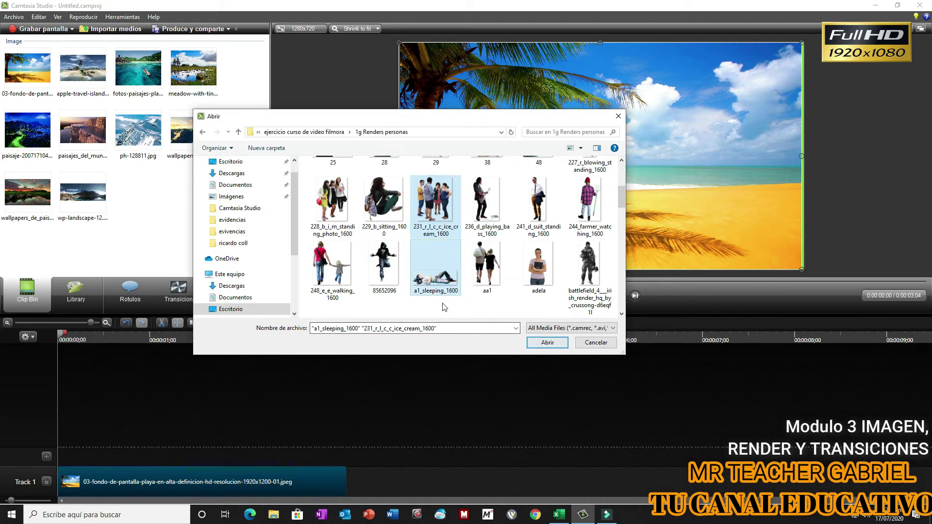
left_click(331, 204, "ctrl")
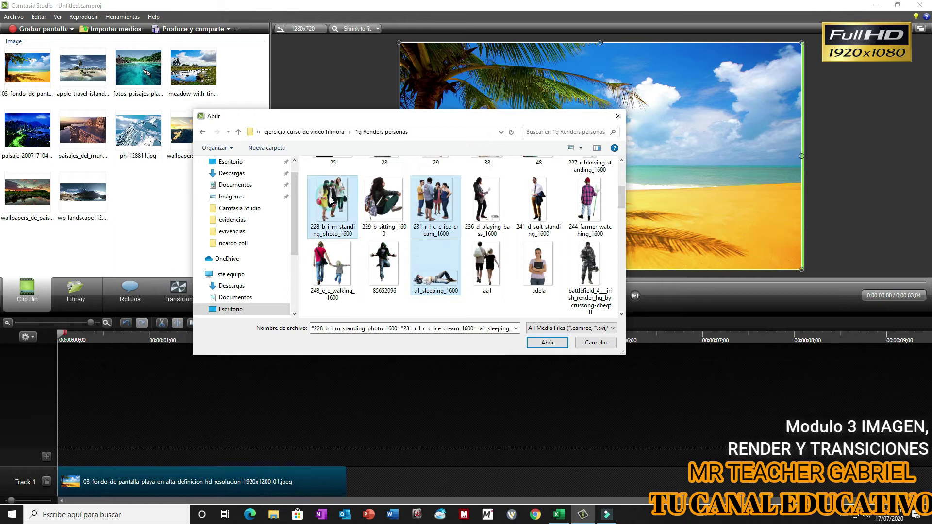
left_click(554, 344)
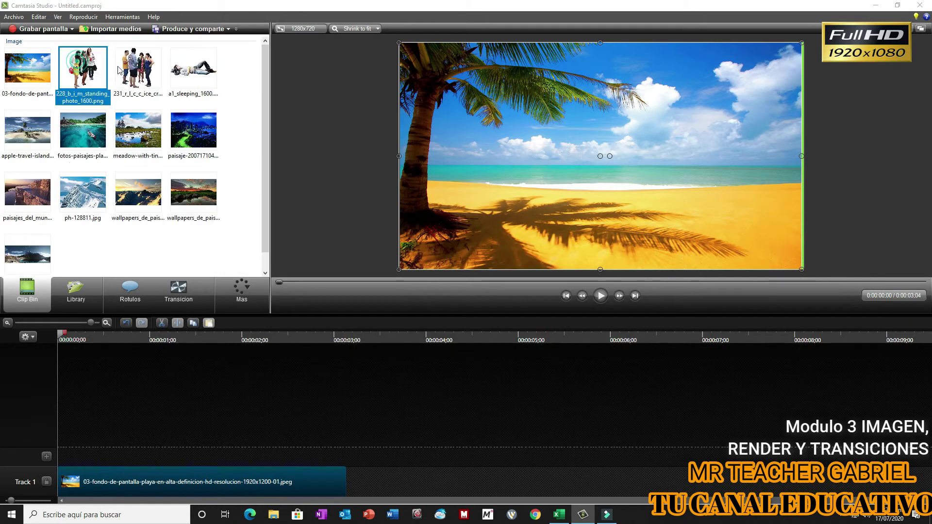
Place 228_b_i_m_standing_photo_1600.png on Track 2 from the timeline start and trim it to the beach image's length.
left_click_drag(82, 70, 212, 442)
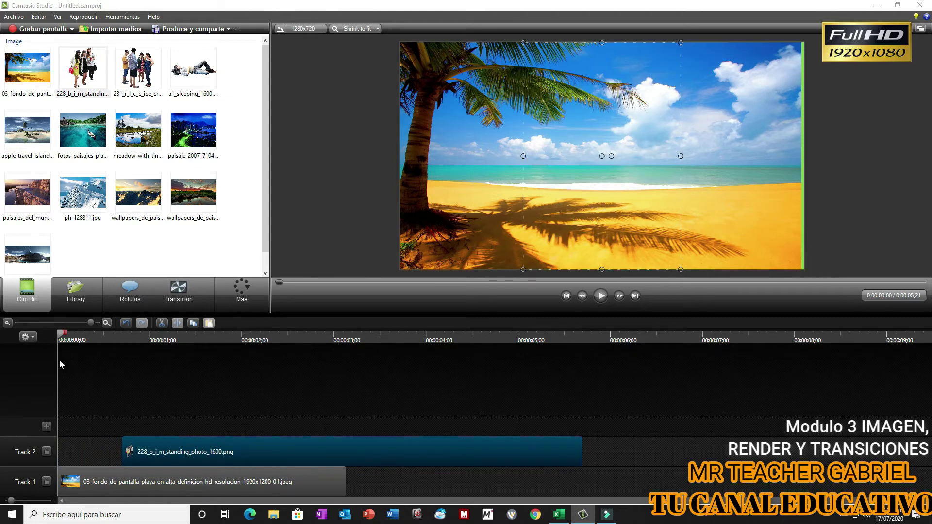
left_click_drag(62, 334, 111, 338)
key("ctrl+Home")
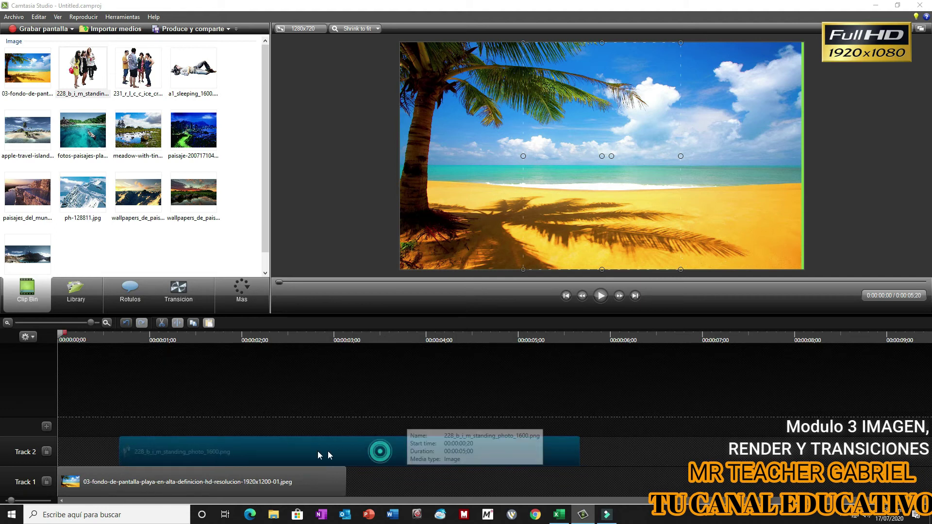
left_click_drag(322, 453, 251, 450)
left_click_drag(518, 452, 346, 452)
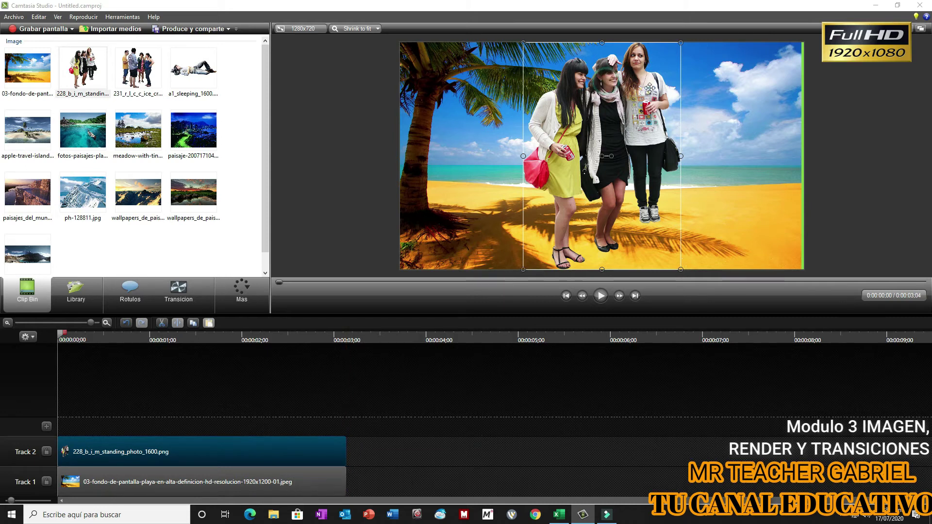
Move the beach image to Track 3 above the standing women to compare the layering, and return it to Track 1.
left_click_drag(261, 477, 200, 394)
left_click(166, 335)
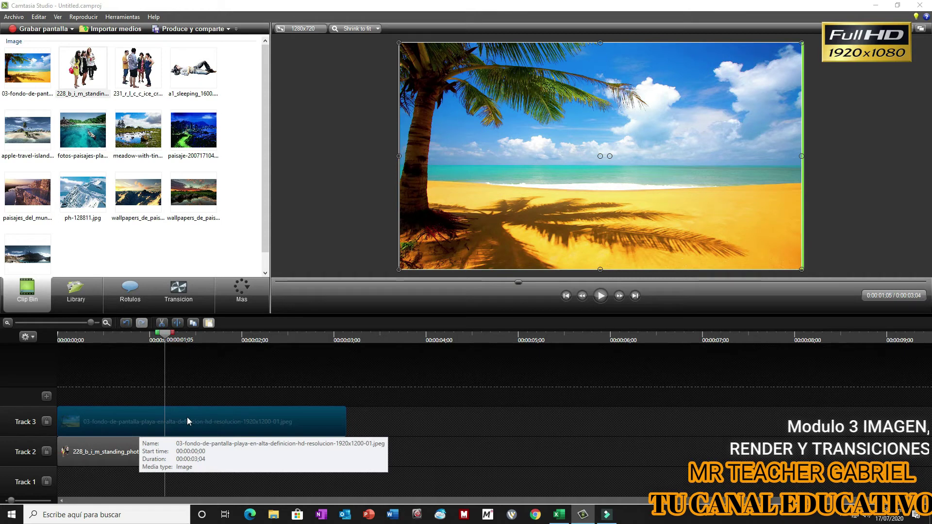
left_click_drag(224, 412, 362, 419)
left_click_drag(389, 455, 195, 479)
Scale the three standing women down to a bit over half the frame height and place them beside the palm trunk.
left_click(197, 453)
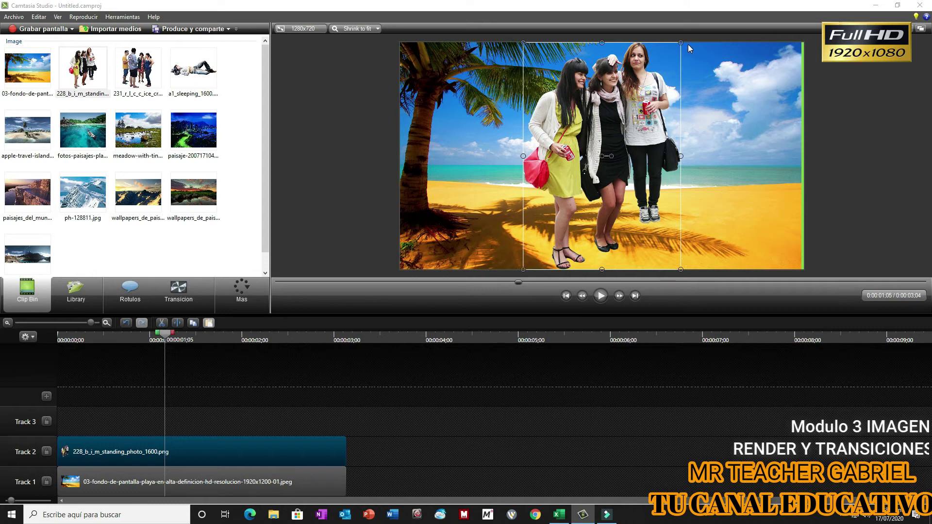
left_click_drag(680, 43, 590, 148)
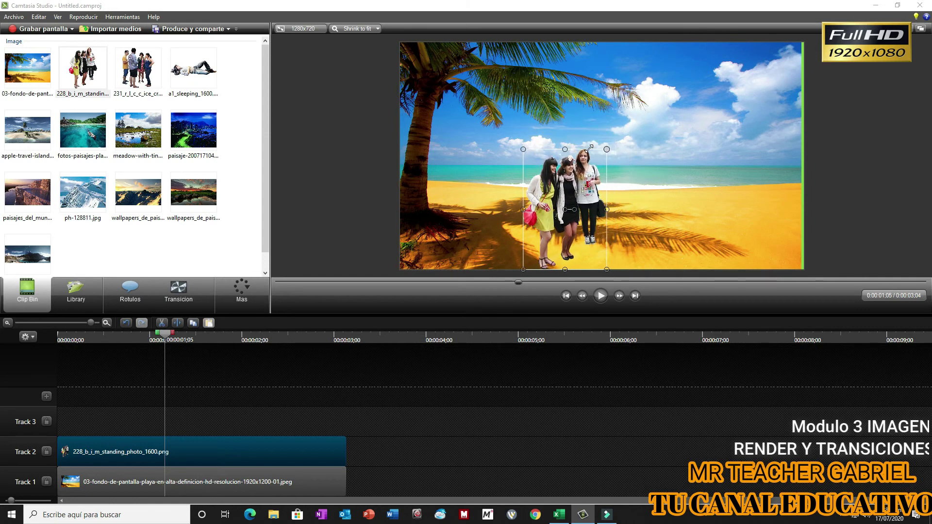
left_click_drag(564, 202, 480, 189)
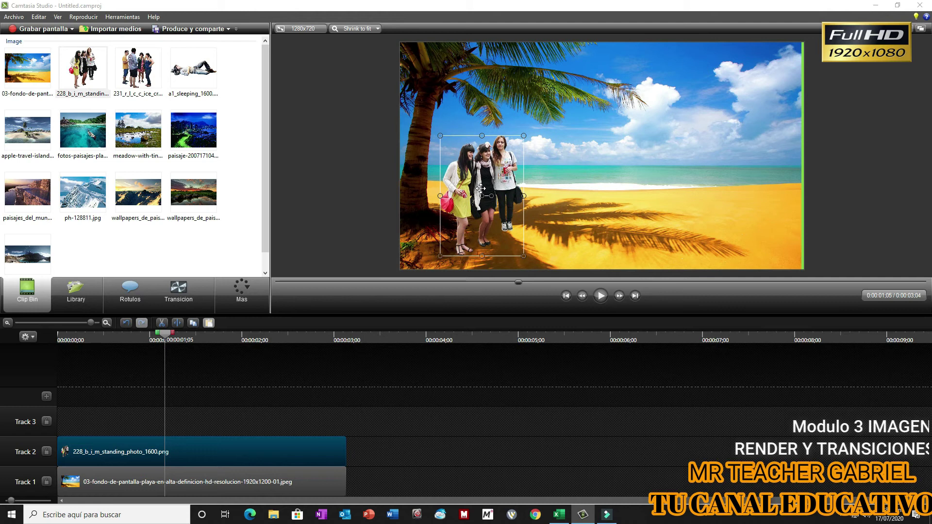
mouse_move(523, 136)
left_mouse_down()
mouse_move(667, 46)
mouse_move(499, 223)
mouse_move(458, 232)
mouse_move(514, 160)
mouse_move(561, 151)
mouse_move(516, 152)
mouse_move(526, 144)
left_mouse_up()
left_click_drag(556, 95, 527, 135)
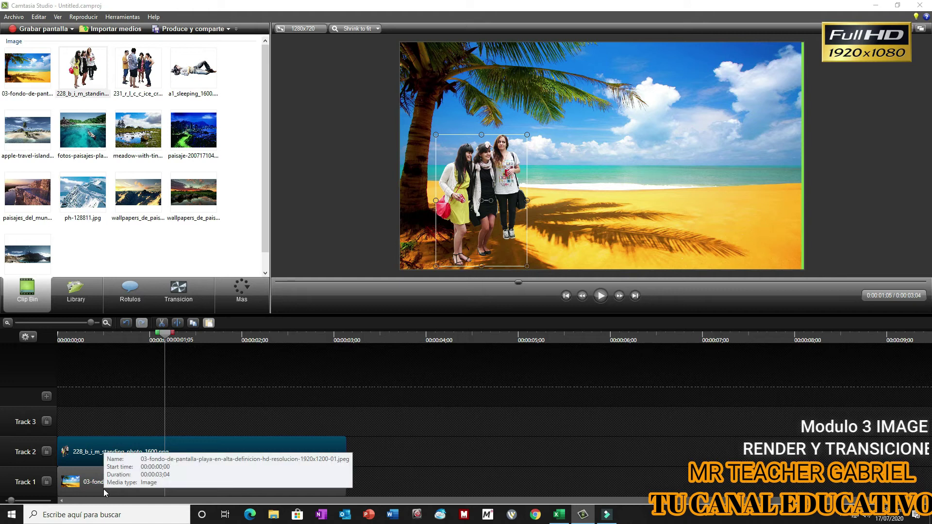
Add 231_r_l_c_c_ice_cream_1600.png to Track 2 directly after the standing women clip.
left_click(136, 62)
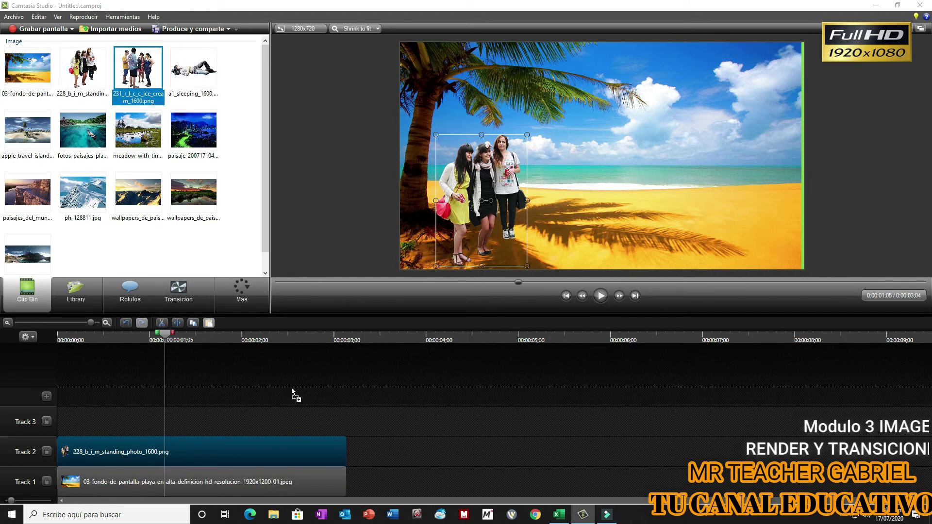
mouse_move(404, 456)
left_mouse_down()
mouse_move(404, 448)
mouse_move(389, 452)
left_mouse_up()
Extend the beach image to about 4;00 beneath the ice cream clip, and trim it back to about 3;04.
left_click_drag(169, 339, 323, 353)
left_click(343, 487)
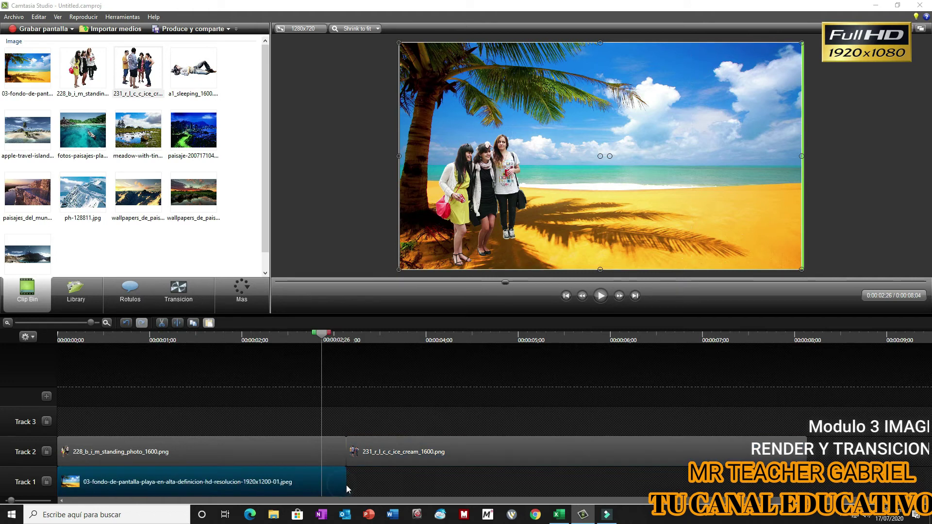
left_click_drag(345, 486, 425, 483)
mouse_move(329, 334)
left_mouse_down()
mouse_move(375, 335)
mouse_move(326, 340)
left_mouse_up()
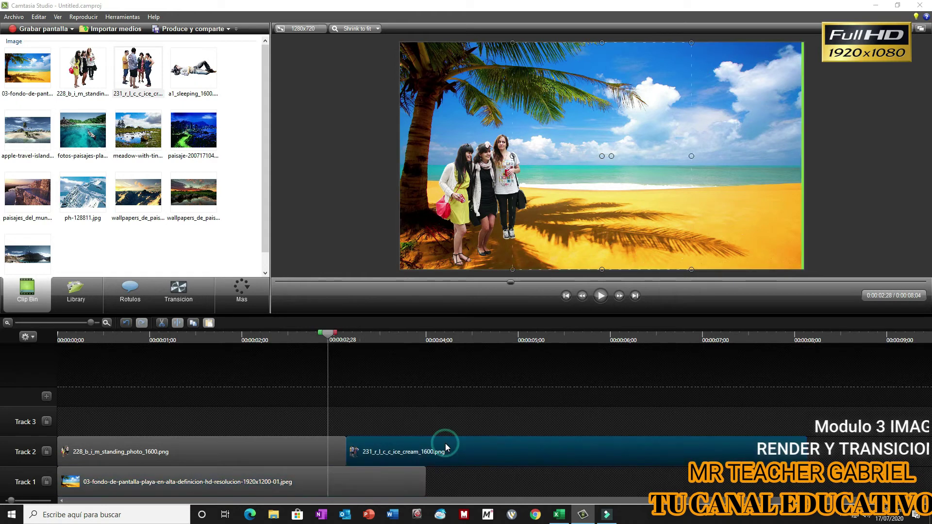
left_click(399, 489)
left_click_drag(425, 484, 346, 484)
Move the ice cream clip to Track 3 at the timeline start and trim it to the length of the other clips.
left_click_drag(432, 442, 127, 423)
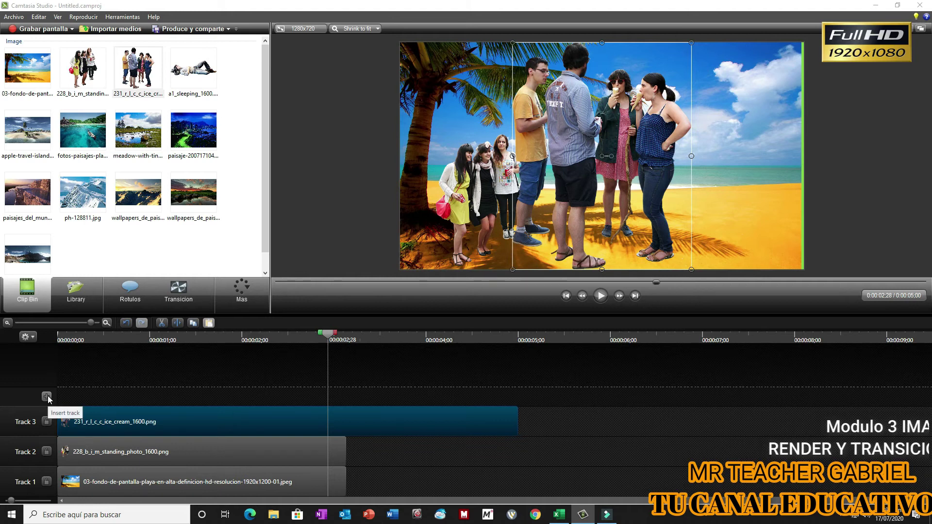
left_click_drag(517, 422, 514, 423)
left_click_drag(438, 425, 346, 423)
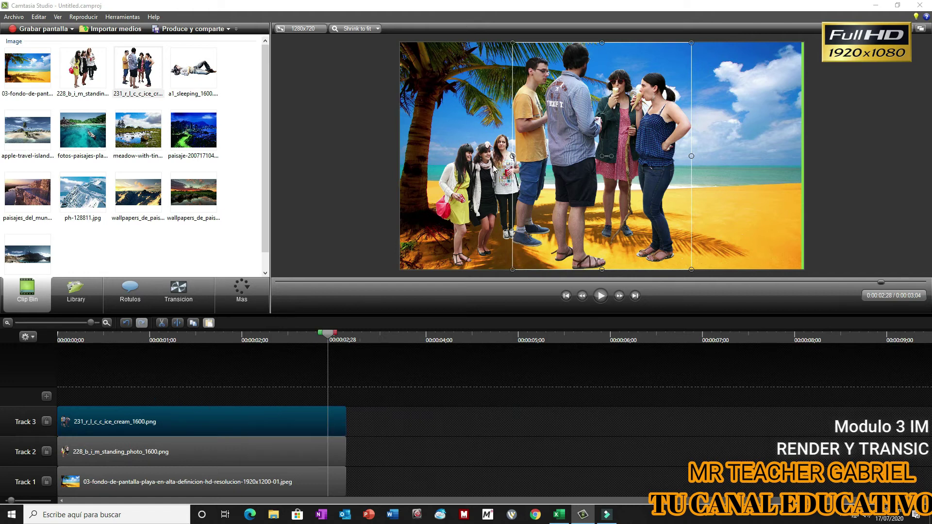
Scale the ice cream group down to about half the frame height and place it on the right side of the beach.
left_click_drag(513, 270, 600, 158)
left_click_drag(679, 126, 762, 218)
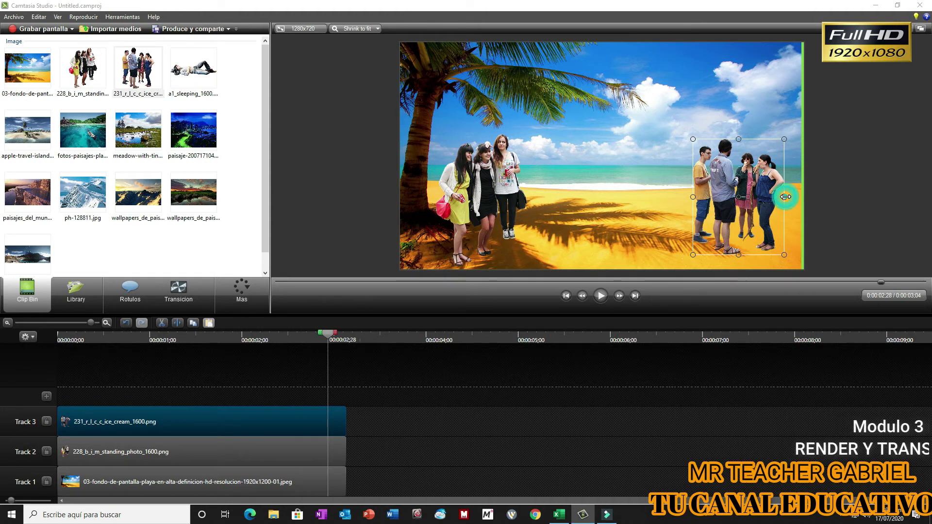
Mirror the ice cream group horizontally so it faces the other way, and stretch it slightly taller and narrower.
left_click_drag(786, 197, 716, 185)
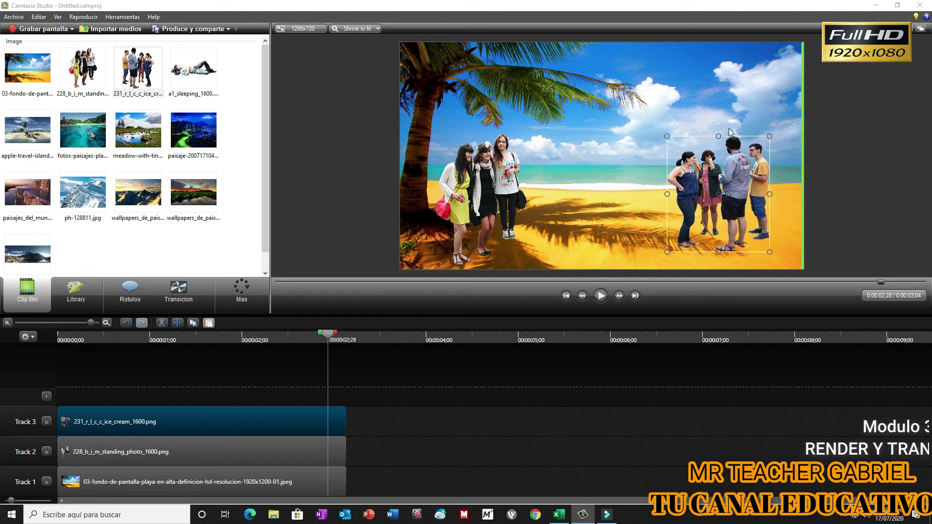
mouse_move(718, 136)
left_mouse_down()
mouse_move(718, 114)
mouse_move(718, 127)
left_mouse_up()
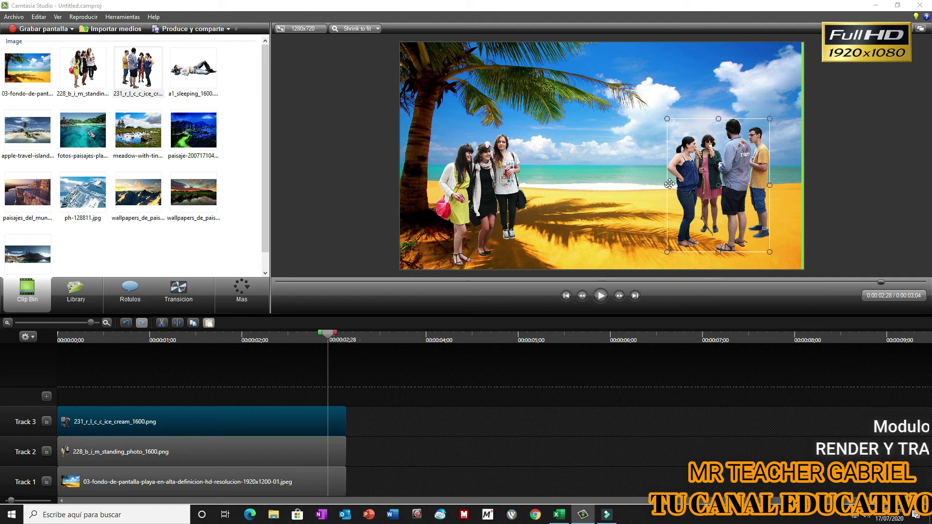
left_click_drag(668, 184, 675, 185)
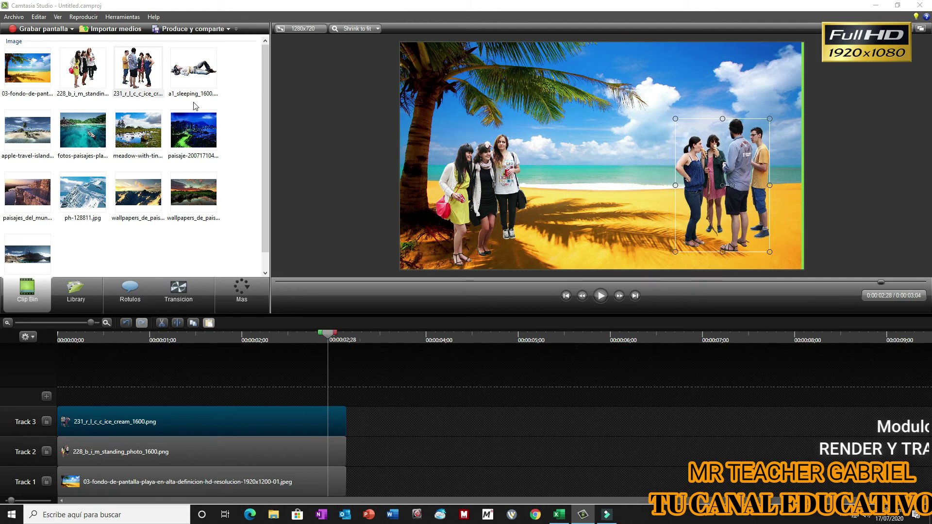
Add the a1_sleeping_1600.png image to Track 4 at the timeline start and trim it to 3;04.
left_click(198, 71)
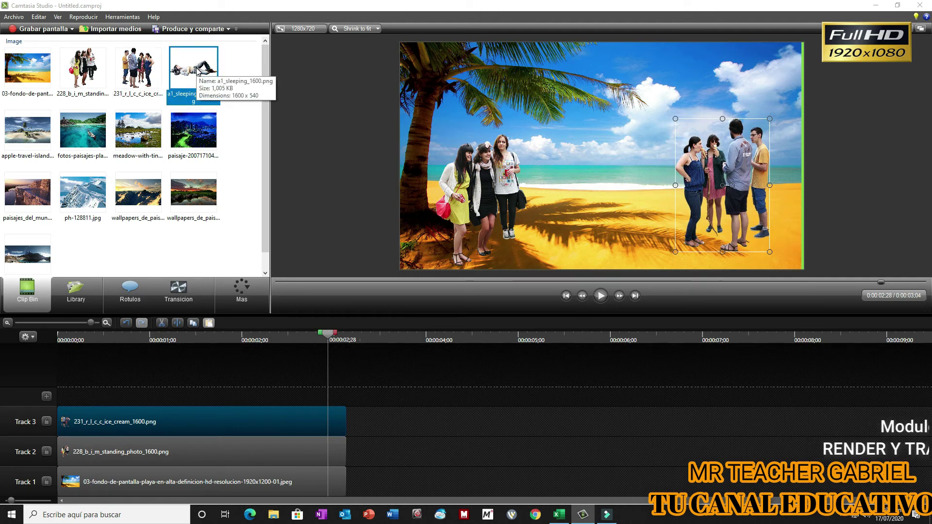
left_click_drag(198, 71, 204, 385)
left_click_drag(266, 389, 56, 397)
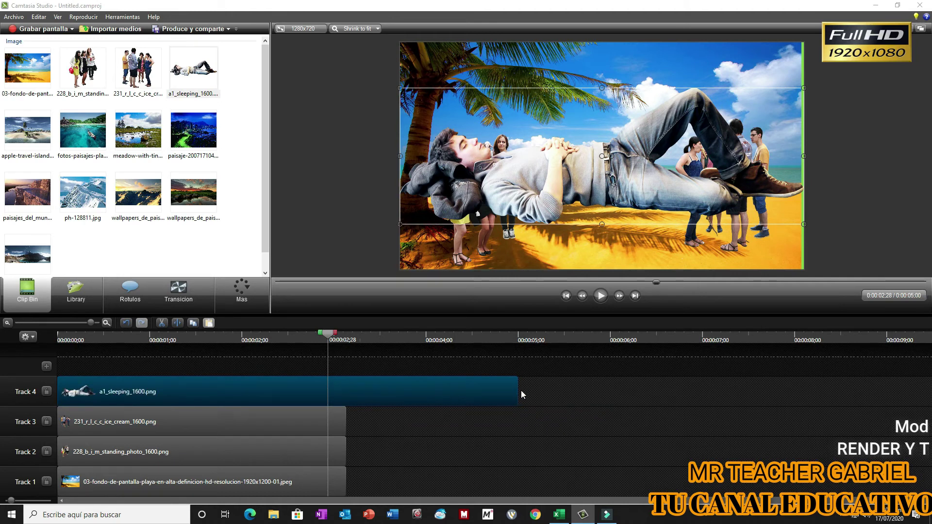
left_click_drag(517, 391, 345, 404)
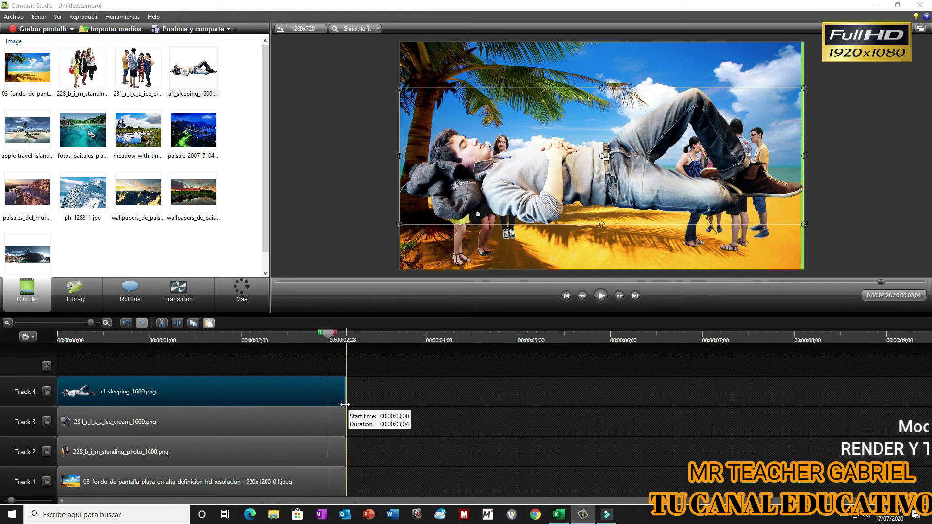
Scale the sleeping man down to a bit over a third of the frame width and lay him on the sand between the two groups.
left_click_drag(588, 182, 586, 183)
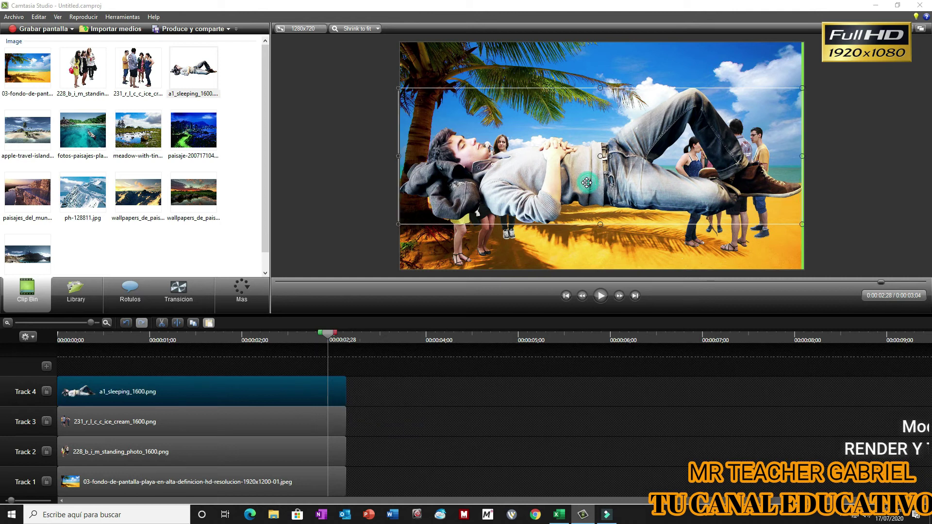
left_click_drag(398, 224, 589, 266)
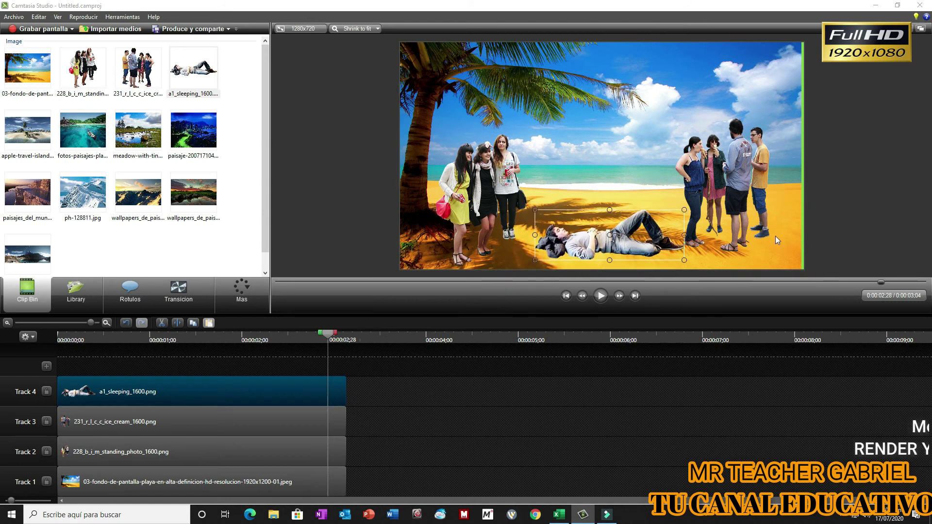
Stretch the beach background image slightly to the right so it covers the strip at the frame's edge.
left_click(796, 174)
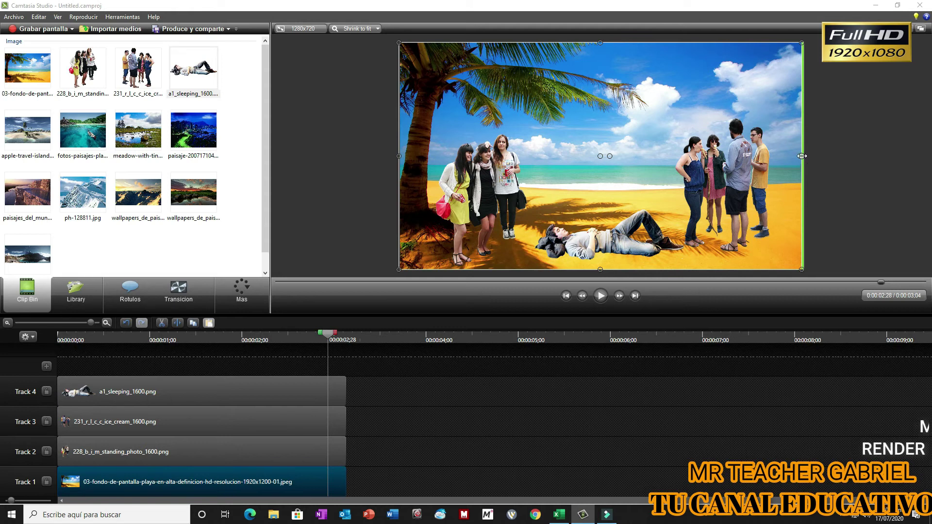
left_click(485, 191)
left_click(606, 238)
left_click(727, 191)
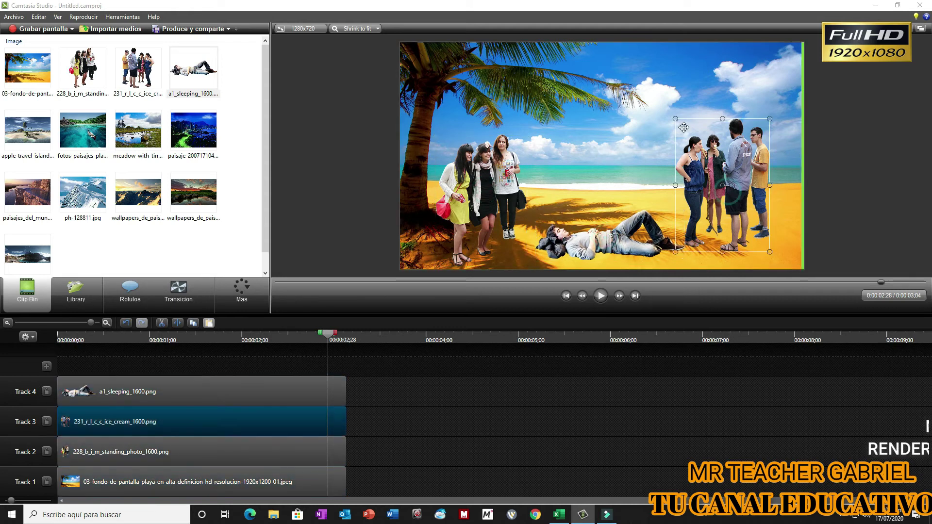
left_click(665, 81)
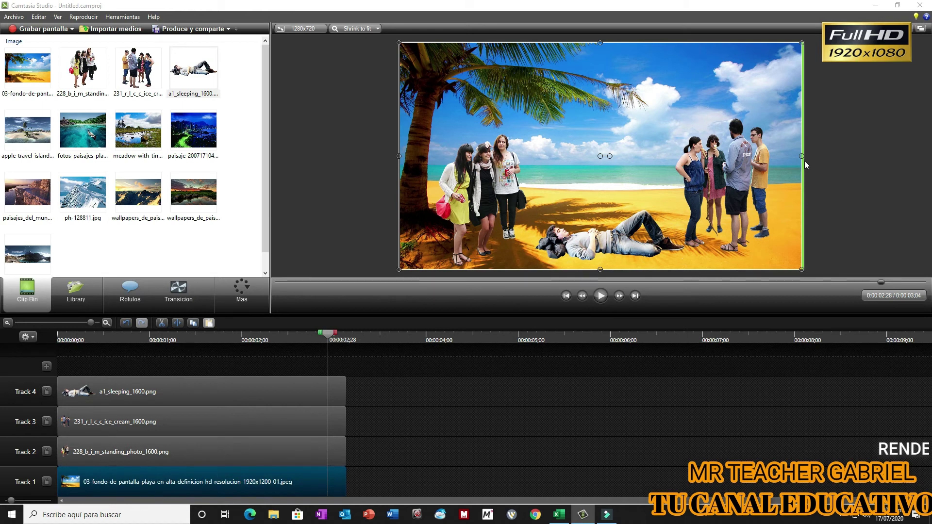
left_click_drag(801, 155, 804, 156)
left_click(850, 167)
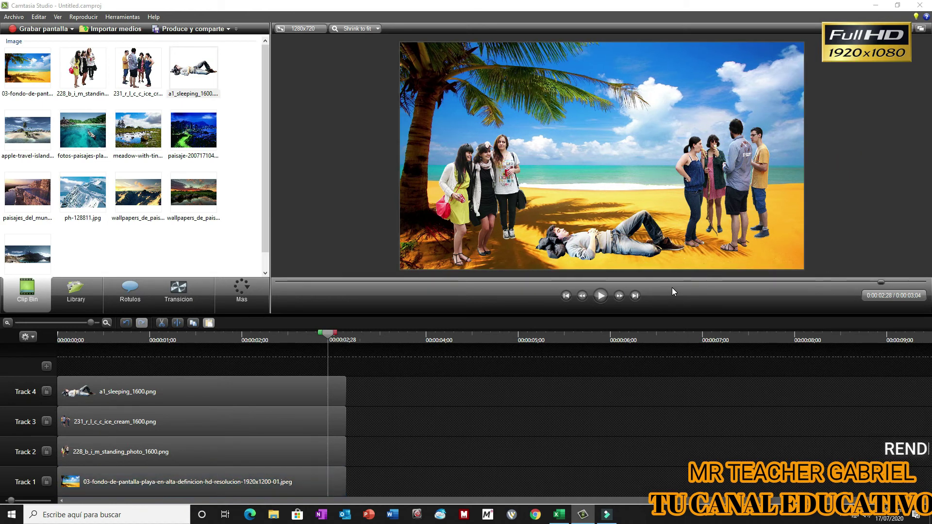
Preview the beach composition from the start of the timeline and stop playback partway.
left_click(328, 333)
left_click_drag(328, 338, 2, 357)
left_click(601, 294)
left_click(600, 295)
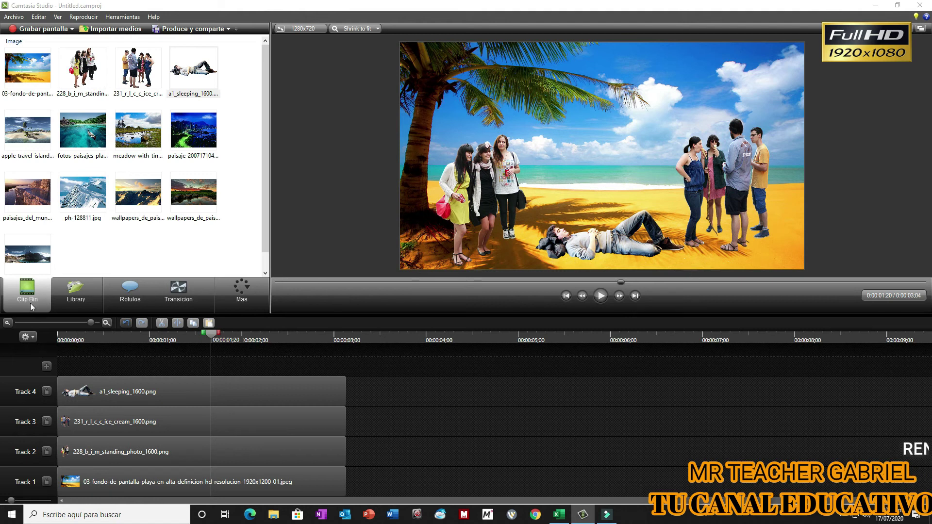
Save the project as trabajo 3 in the Camtasia Studio documents folder and dismiss the notice.
left_click(19, 17)
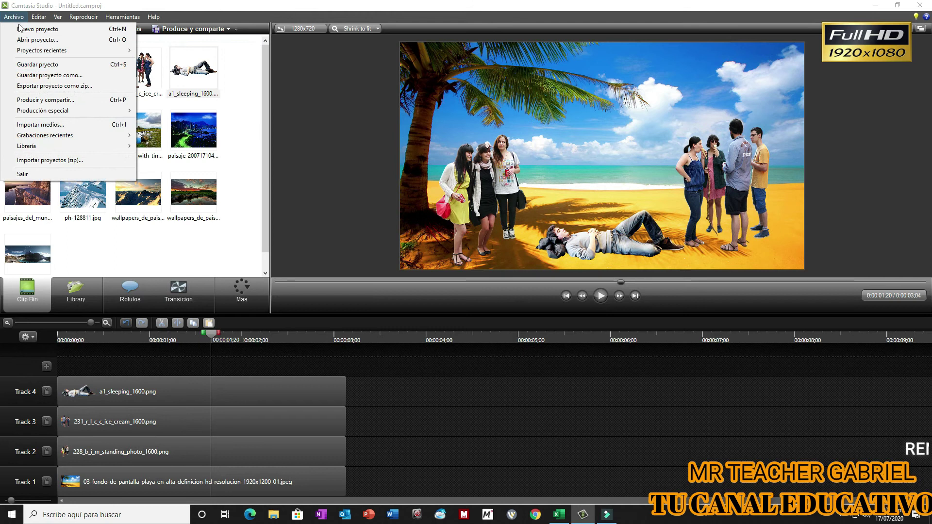
left_click(30, 65)
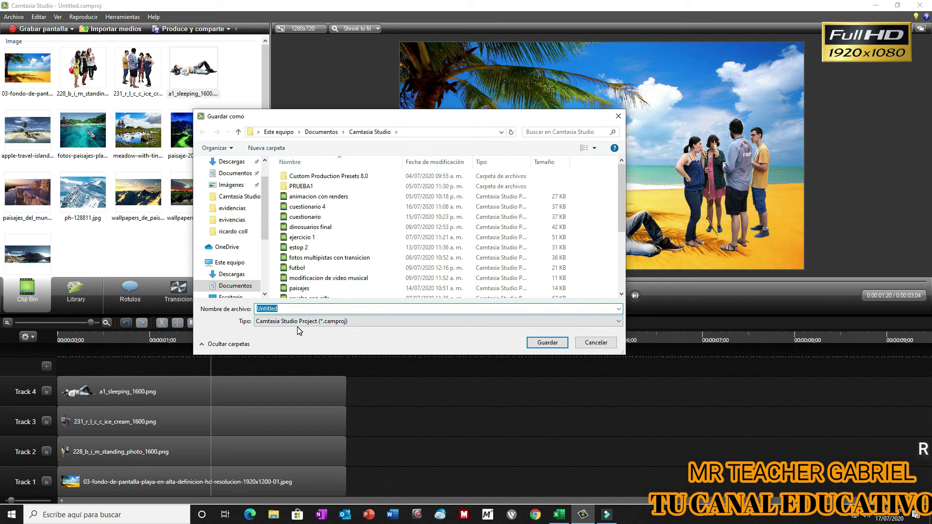
type("trabajo ")
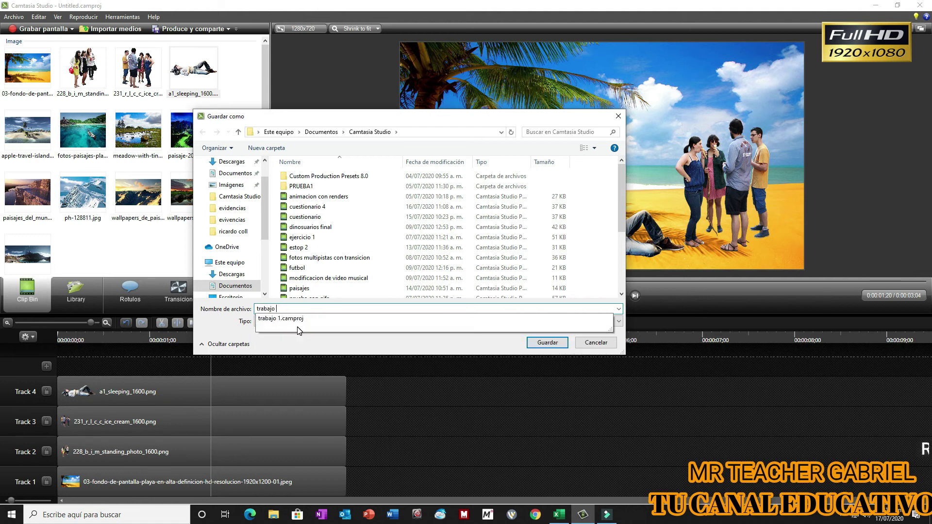
type("3")
key("Return")
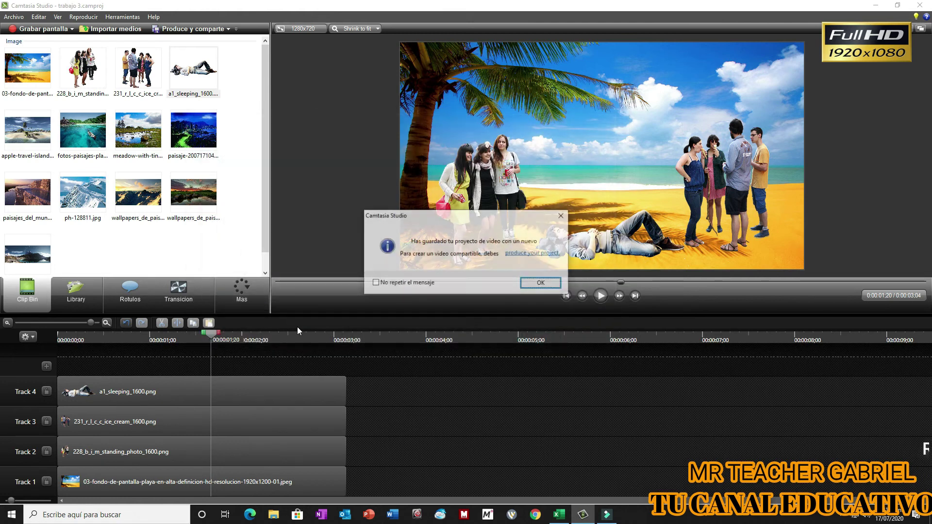
left_click_drag(571, 216, 387, 200)
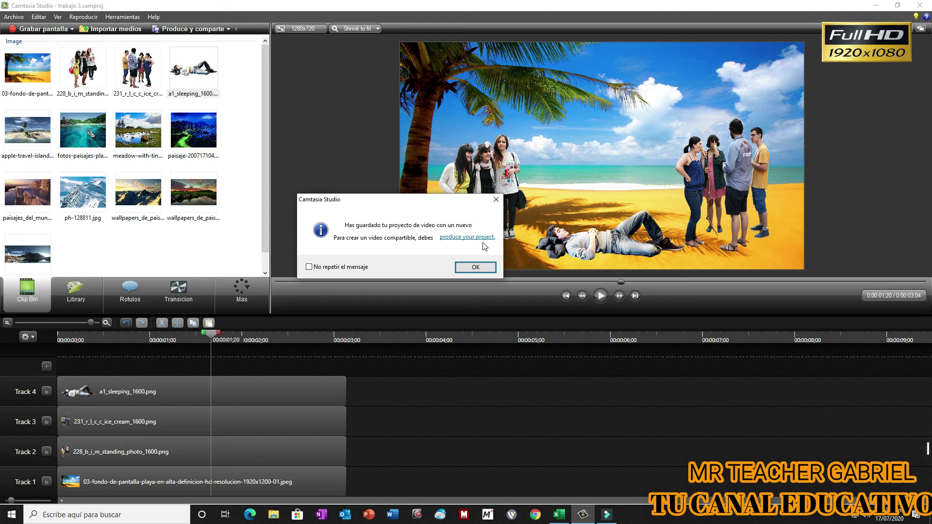
left_click(475, 267)
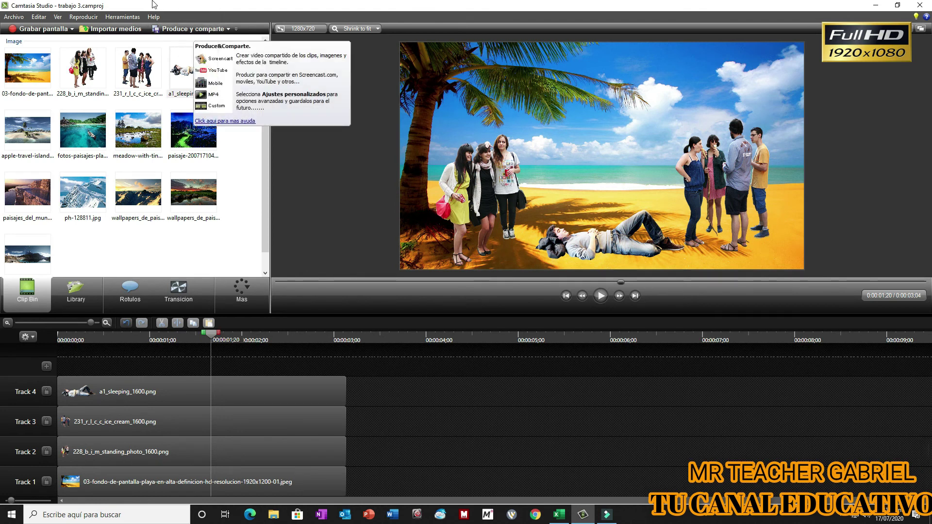
Produce the video with the MP4 only (up to 720p) preset as trabajo 3 in D:\videos, then close the playback and the results.
left_click(210, 30)
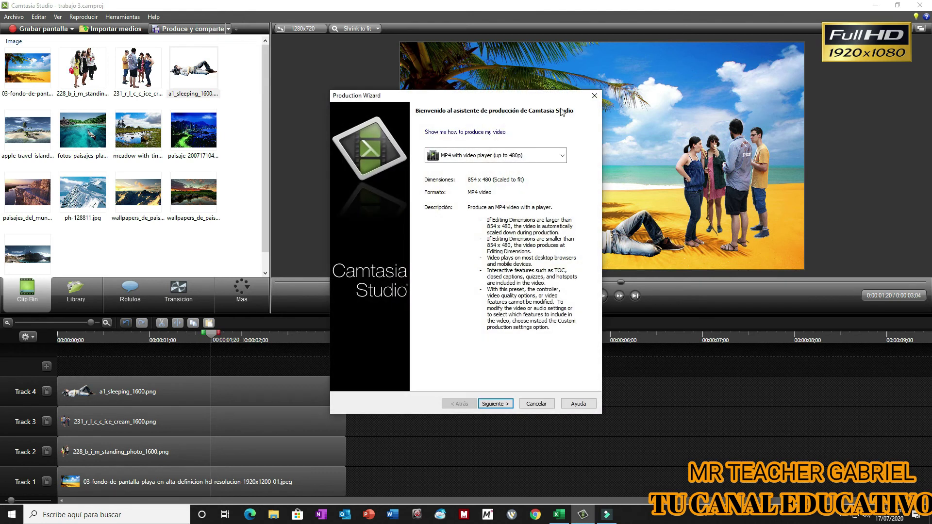
left_click(594, 96)
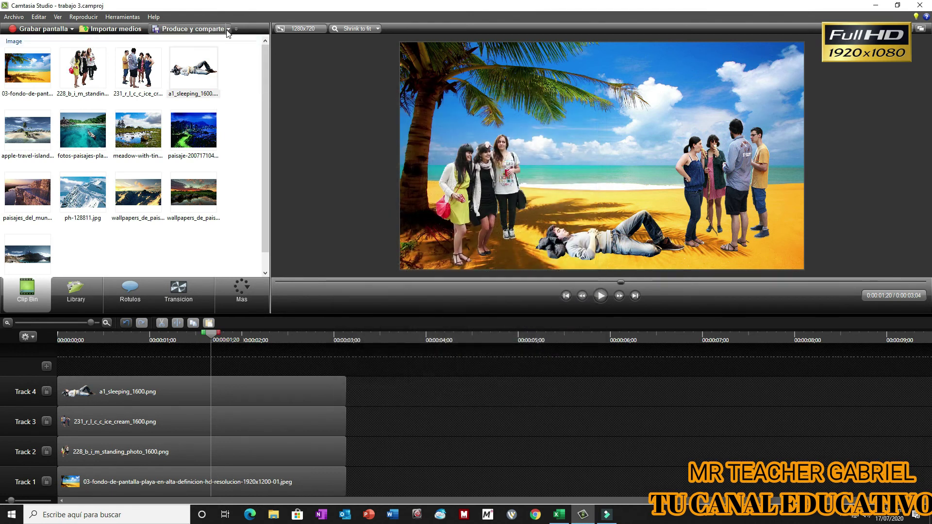
left_click(227, 30)
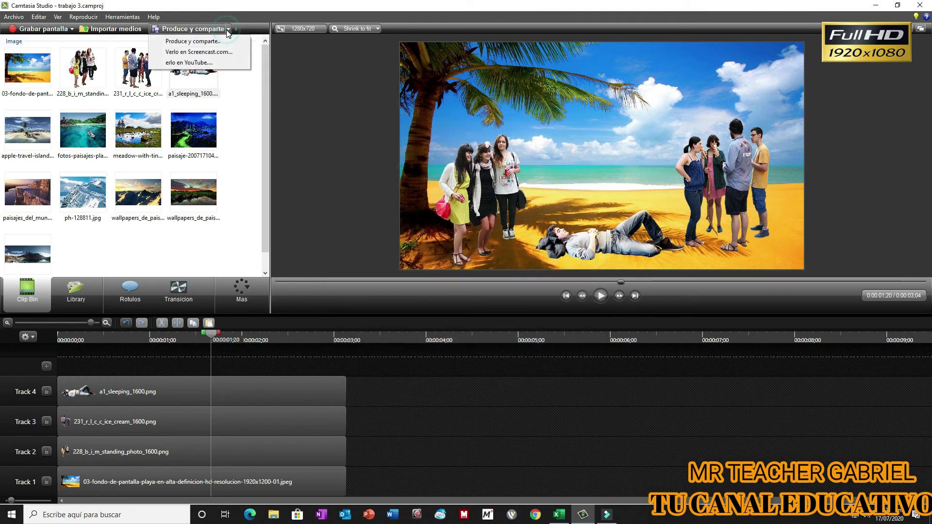
left_click(201, 43)
left_click(521, 155)
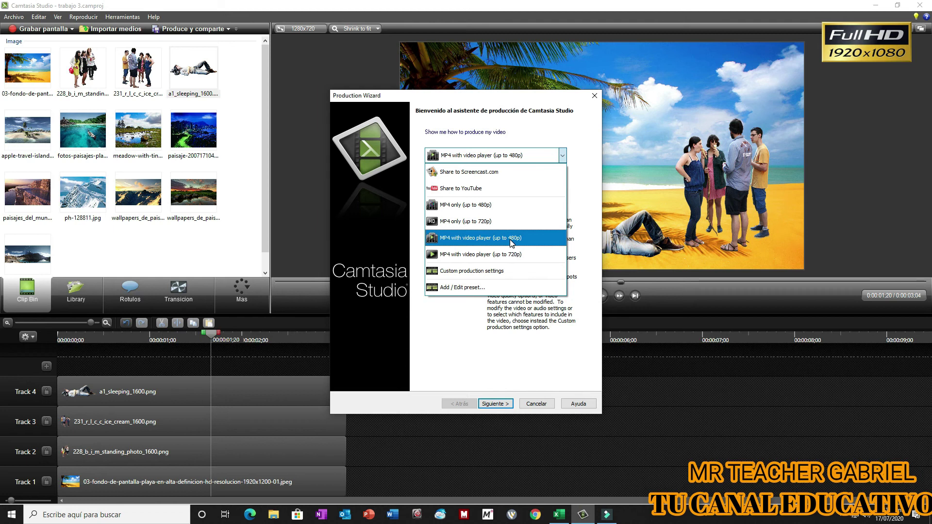
left_click(484, 222)
left_click(488, 404)
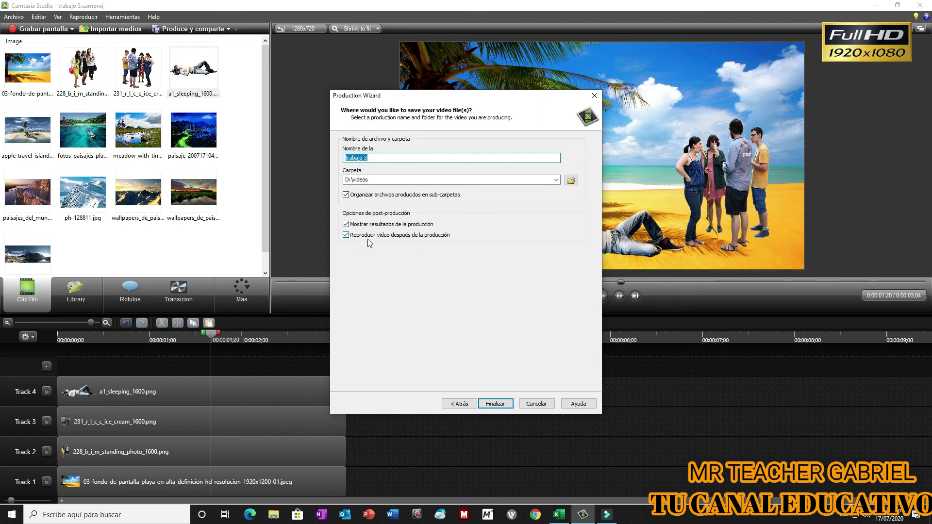
left_click(501, 405)
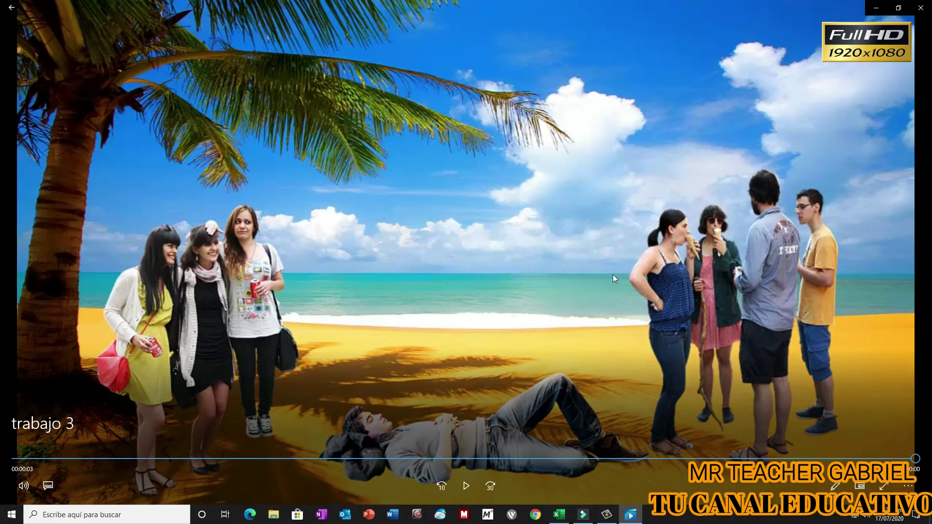
left_click(920, 7)
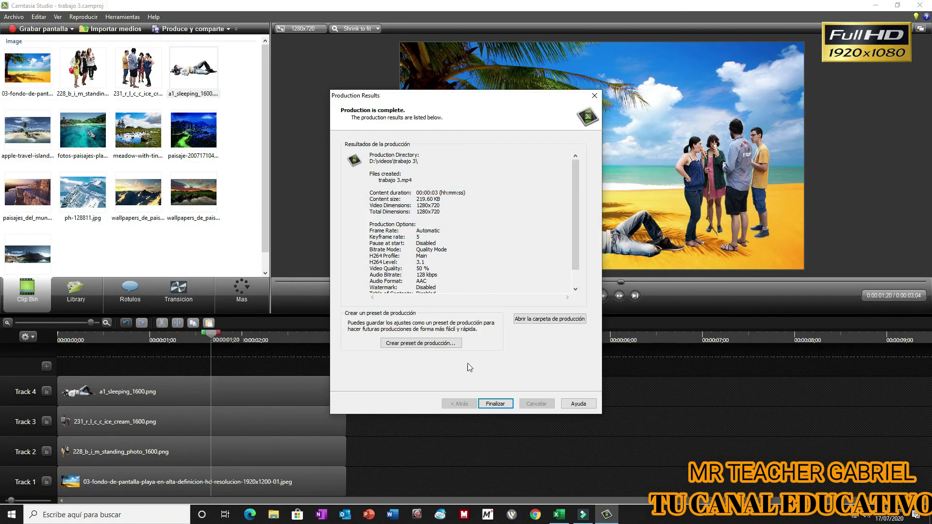
left_click(495, 403)
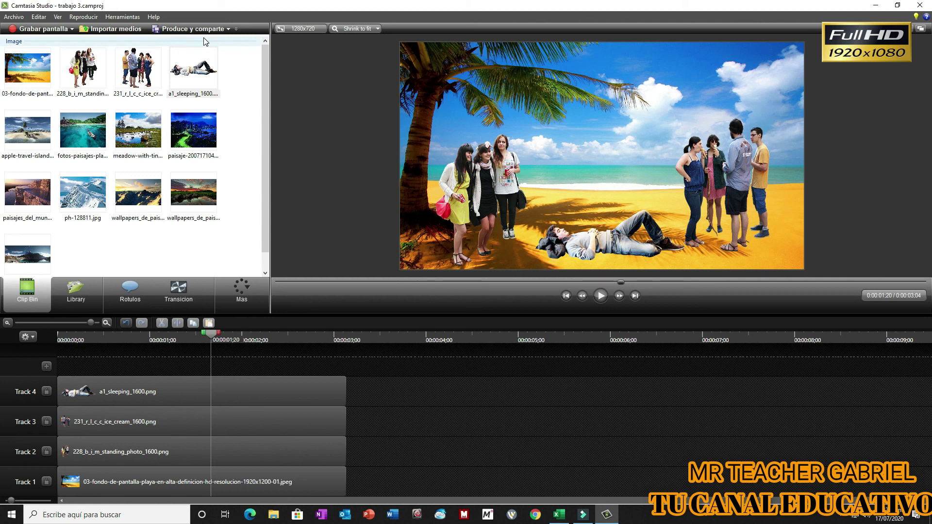
Exit the program from the finished trabajo 3 project.
left_click(18, 19)
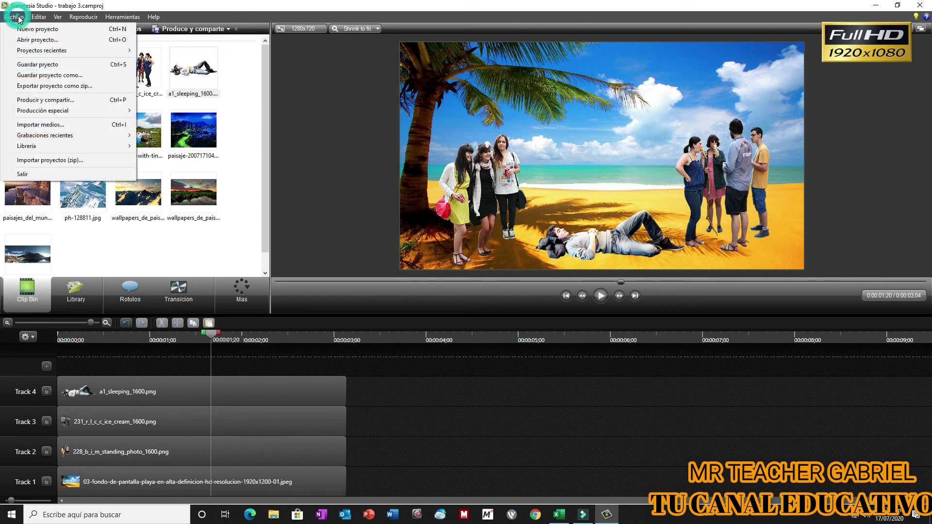
left_click(50, 176)
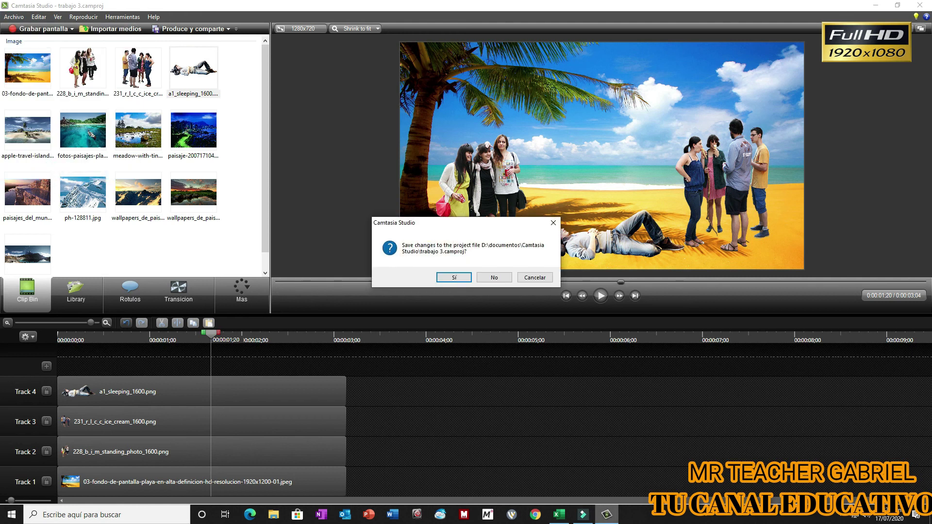